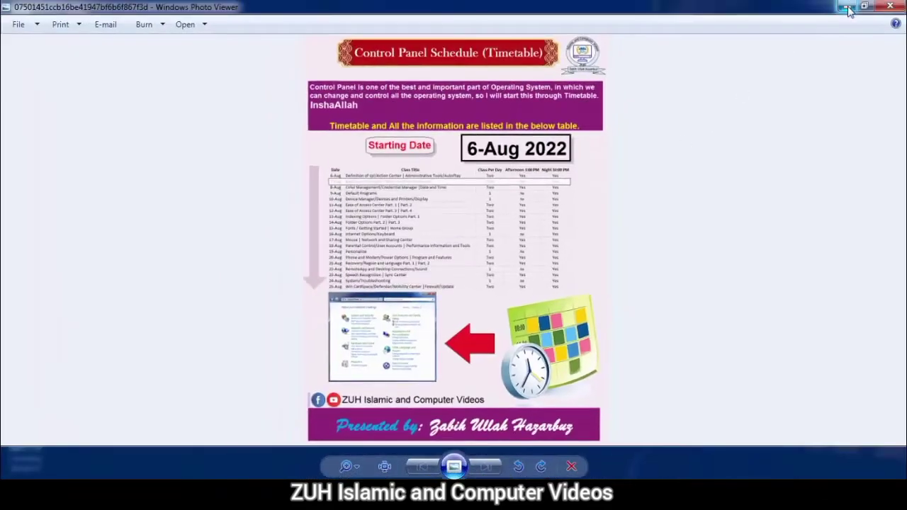
Minimize the timetable picture and open Control Panel in a maximized window.
{"action": "left_click", "coordinate": [849, 8]}
{"action": "left_click", "coordinate": [15, 496]}
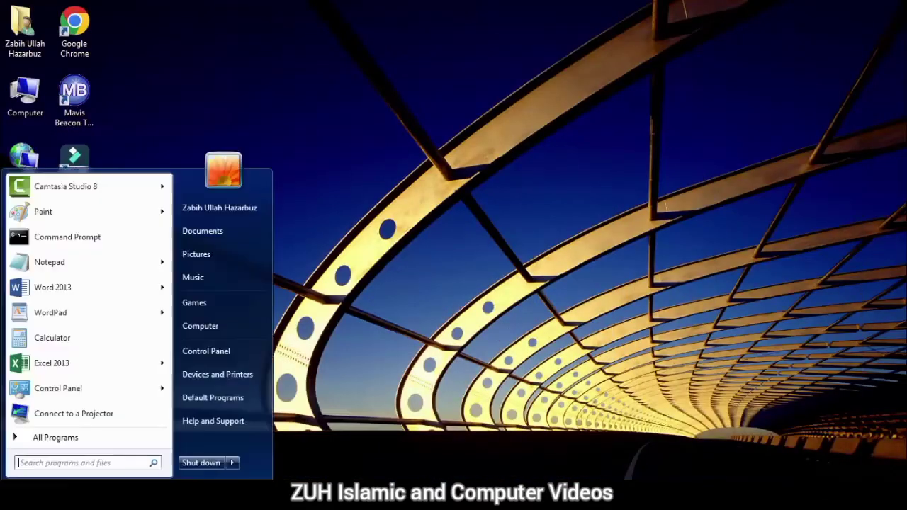
{"action": "left_click", "coordinate": [211, 353]}
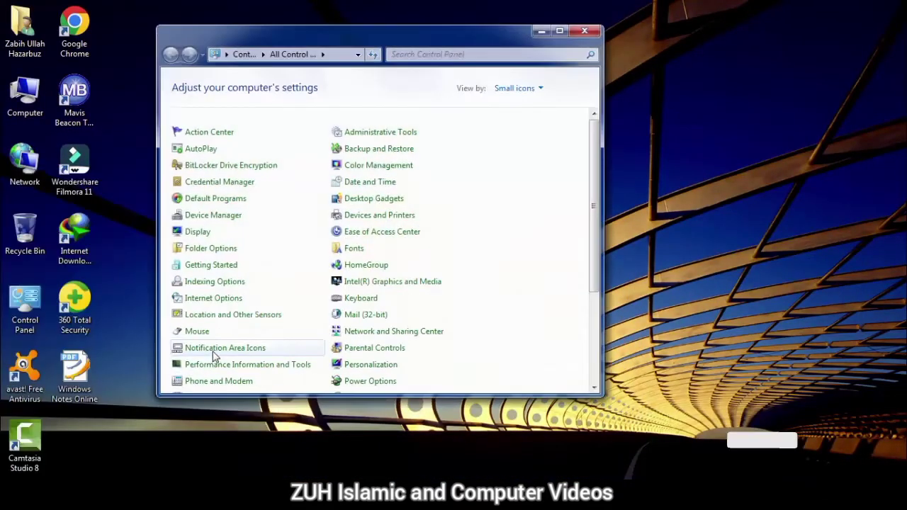
{"action": "left_click", "coordinate": [559, 30]}
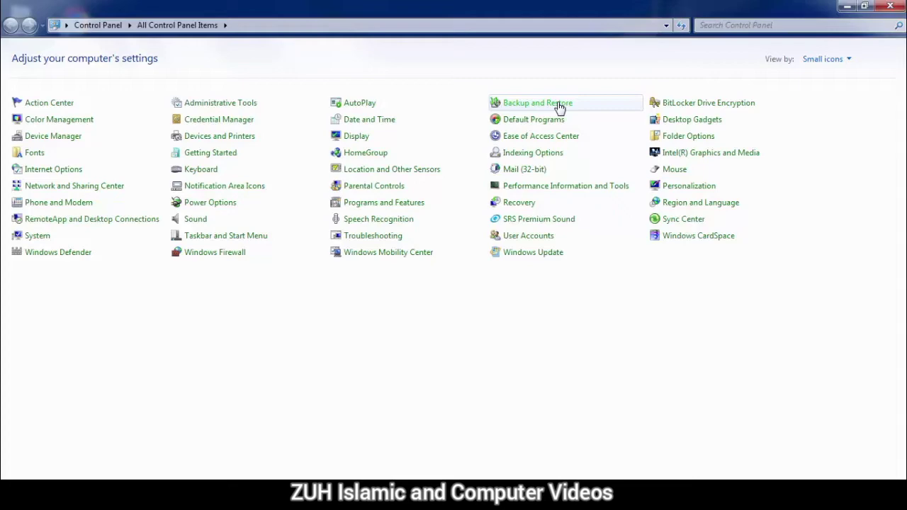
Examine the user's personal folder and the Pictures and Videos libraries, then return to the desktop.
{"action": "left_click", "coordinate": [846, 6]}
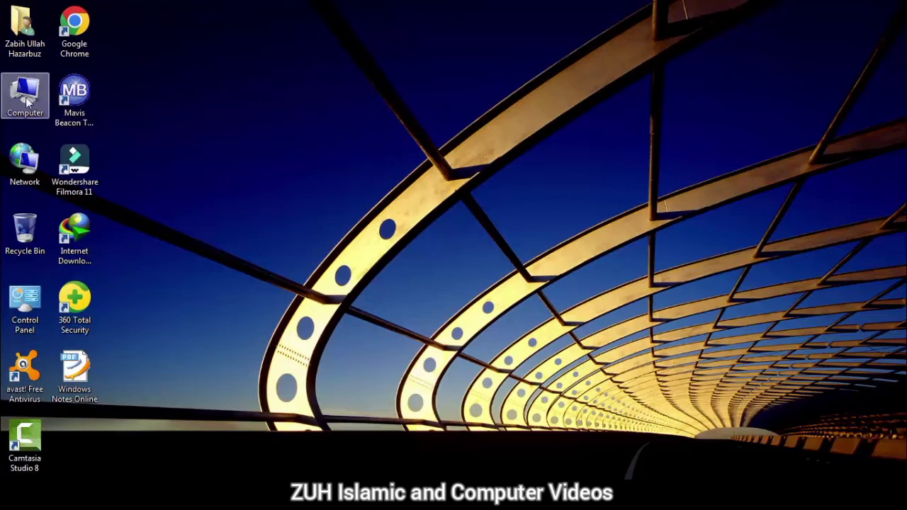
{"action": "double_click", "coordinate": [25, 27]}
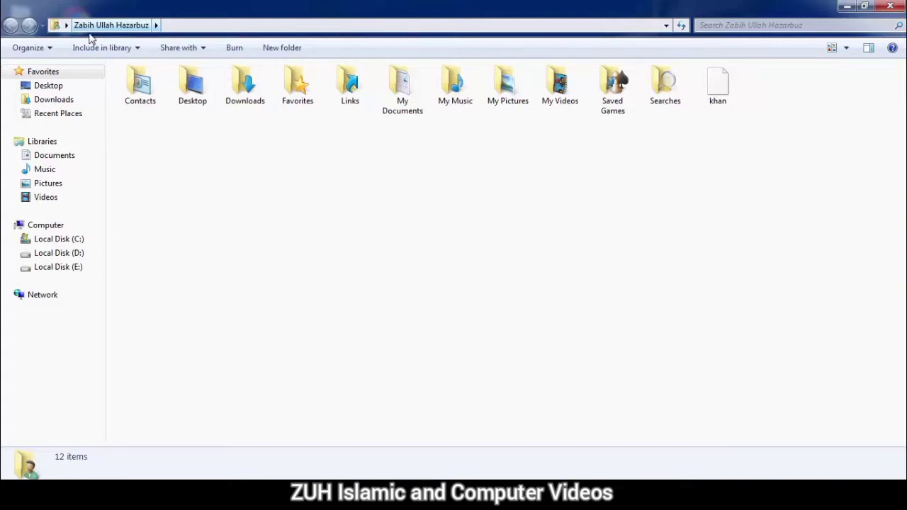
{"action": "left_click", "coordinate": [46, 144]}
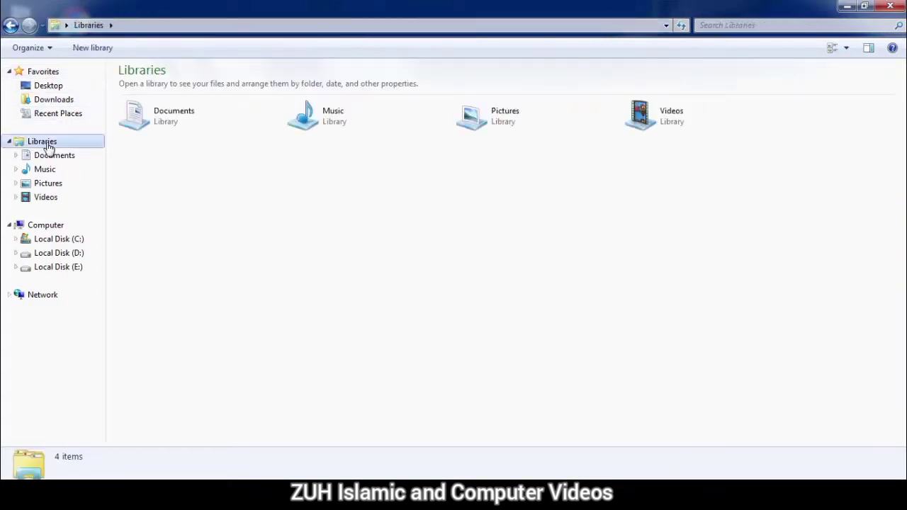
{"action": "double_click", "coordinate": [490, 119]}
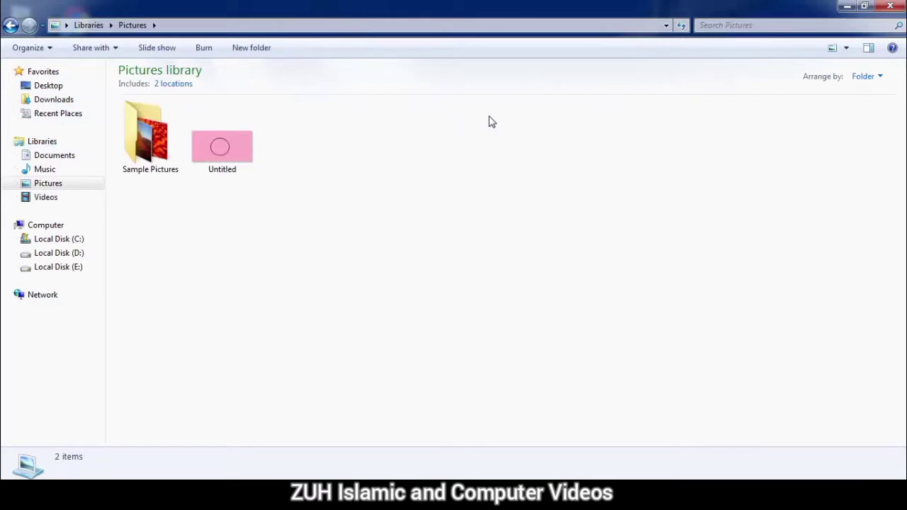
{"action": "key", "text": "BackSpace"}
{"action": "double_click", "coordinate": [642, 109]}
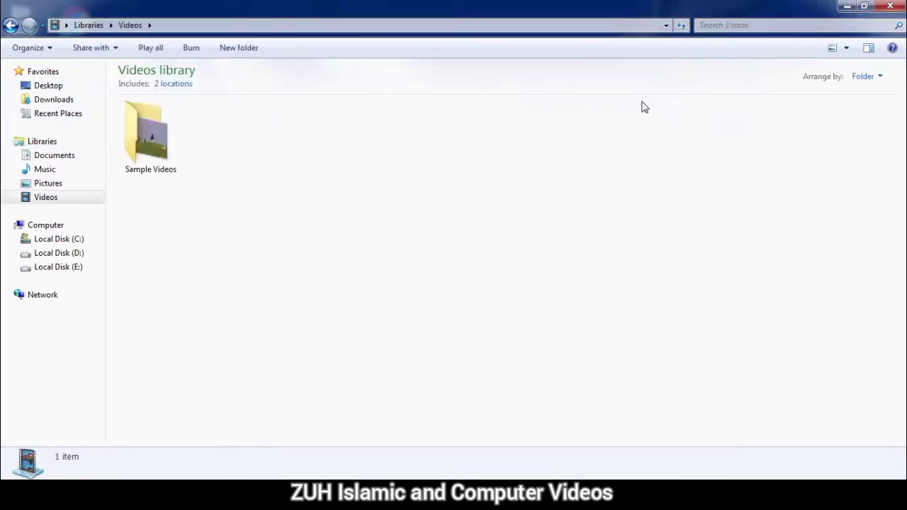
{"action": "key", "text": "BackSpace"}
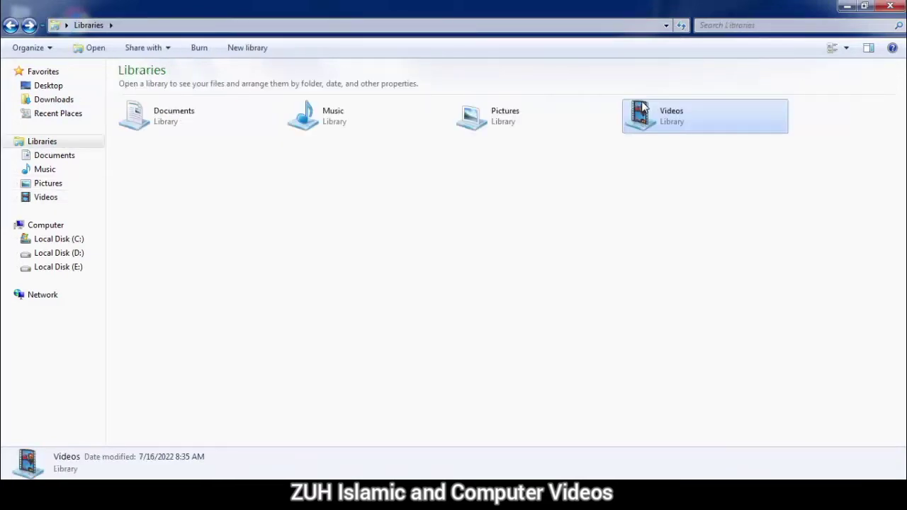
{"action": "left_click", "coordinate": [62, 186]}
{"action": "left_click", "coordinate": [59, 199]}
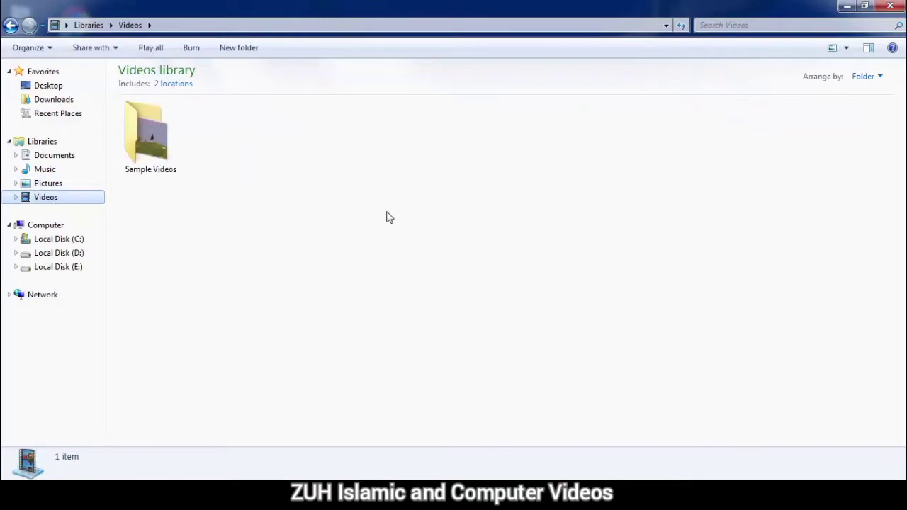
{"action": "left_click", "coordinate": [890, 6]}
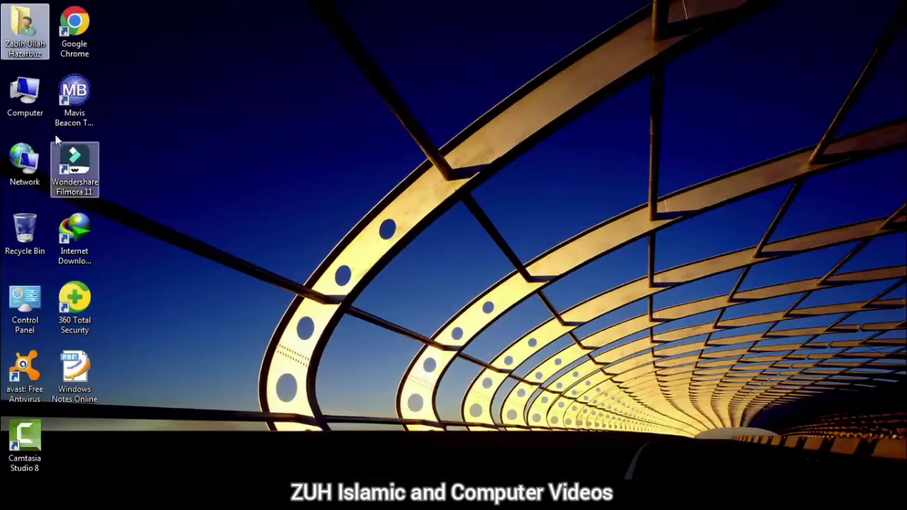
{"action": "left_click", "coordinate": [33, 55]}
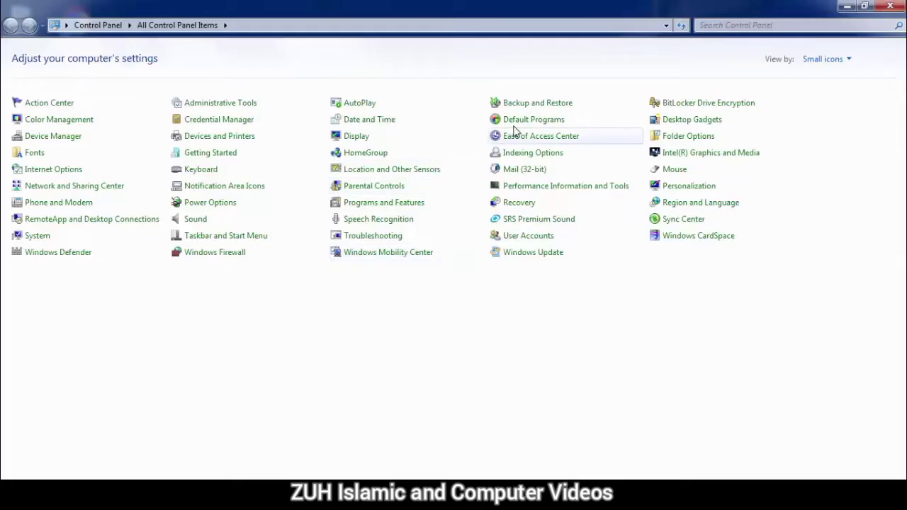
Start setting up a backup in Backup and Restore and choose Local Disk (E:) as the destination.
{"action": "left_click", "coordinate": [536, 106]}
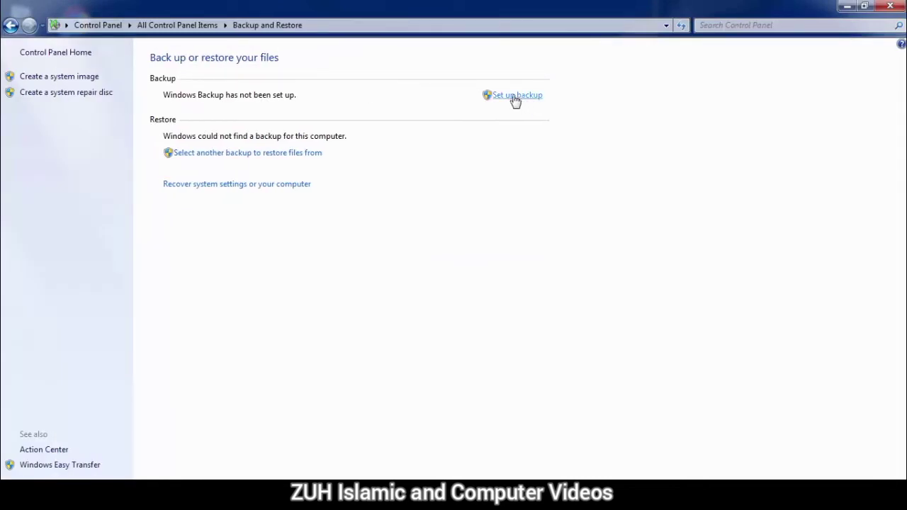
{"action": "left_click", "coordinate": [515, 96]}
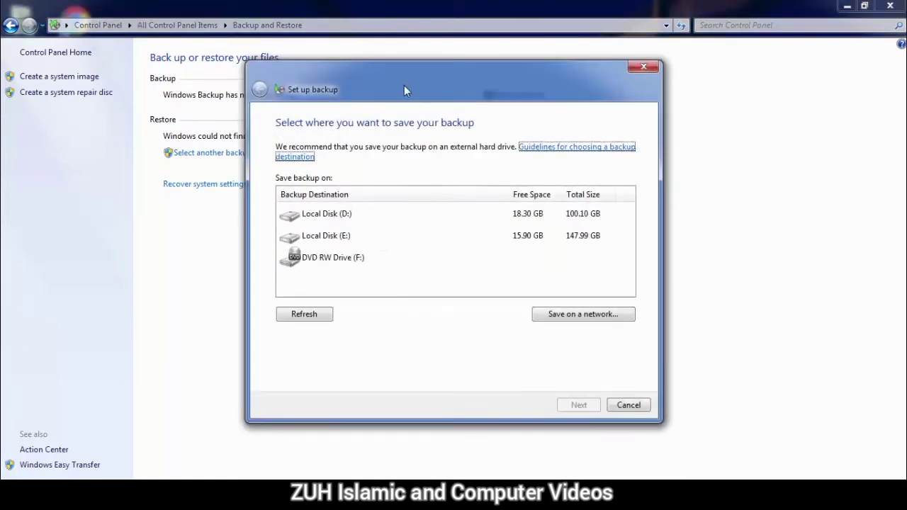
{"action": "left_click_drag", "start_coordinate": [401, 82], "coordinate": [439, 73]}
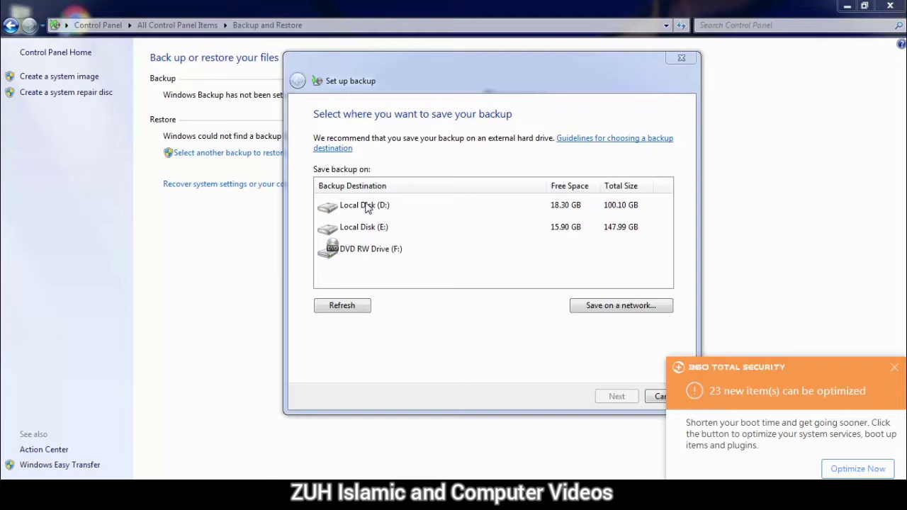
{"action": "left_click", "coordinate": [893, 370]}
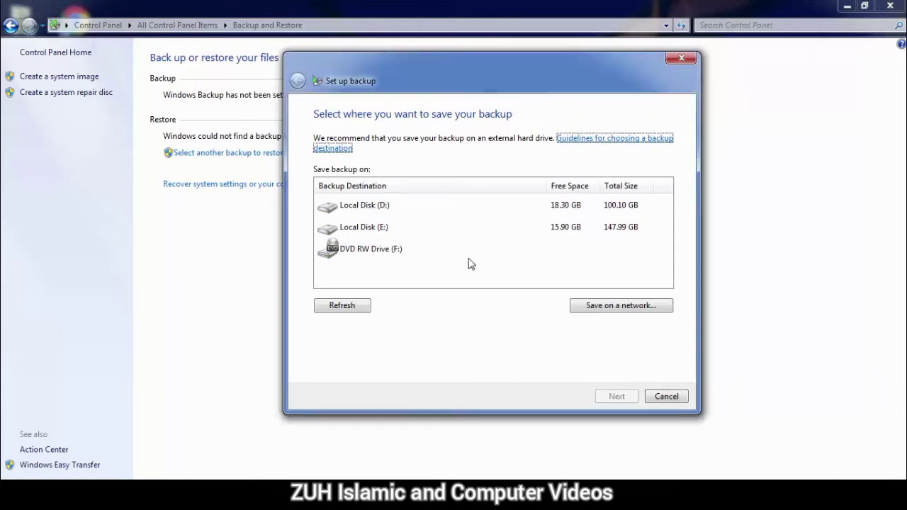
{"action": "left_click", "coordinate": [380, 227]}
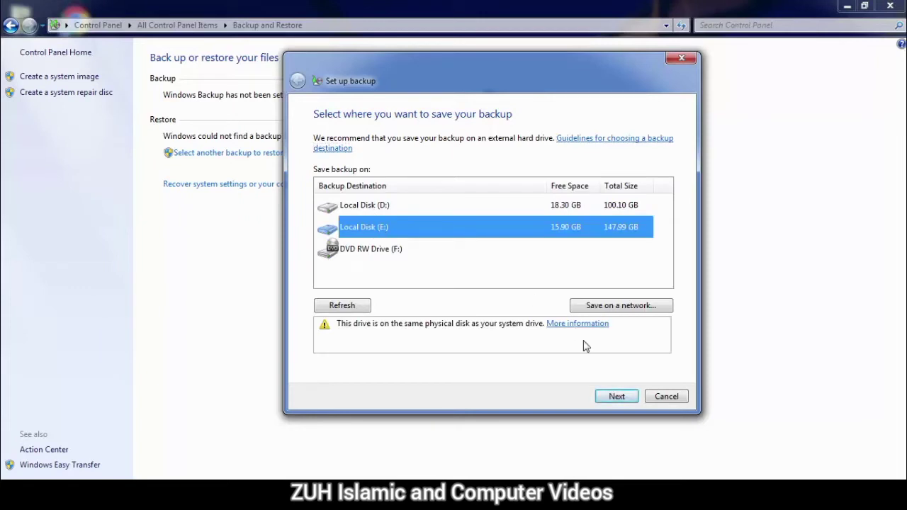
{"action": "left_click", "coordinate": [616, 396]}
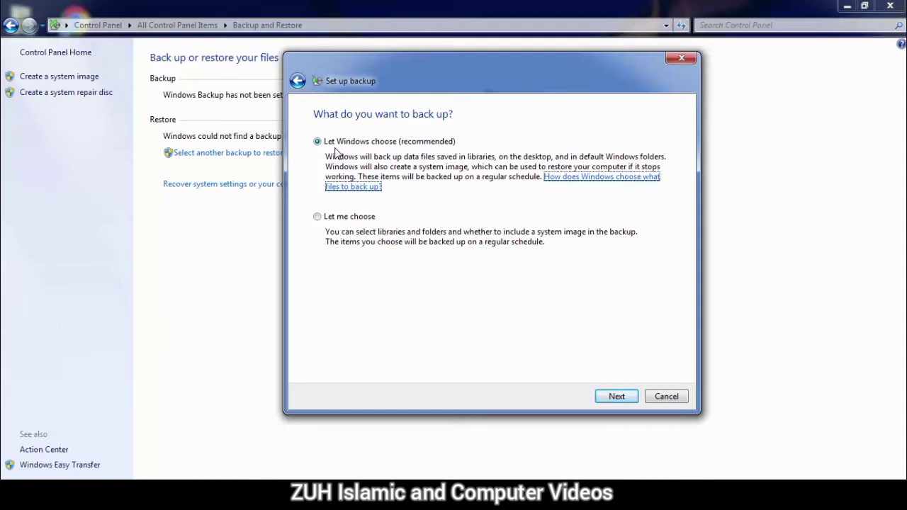
Choose the backup contents manually, excluding data for newly created users and the system image of drive C:.
{"action": "left_click", "coordinate": [337, 222]}
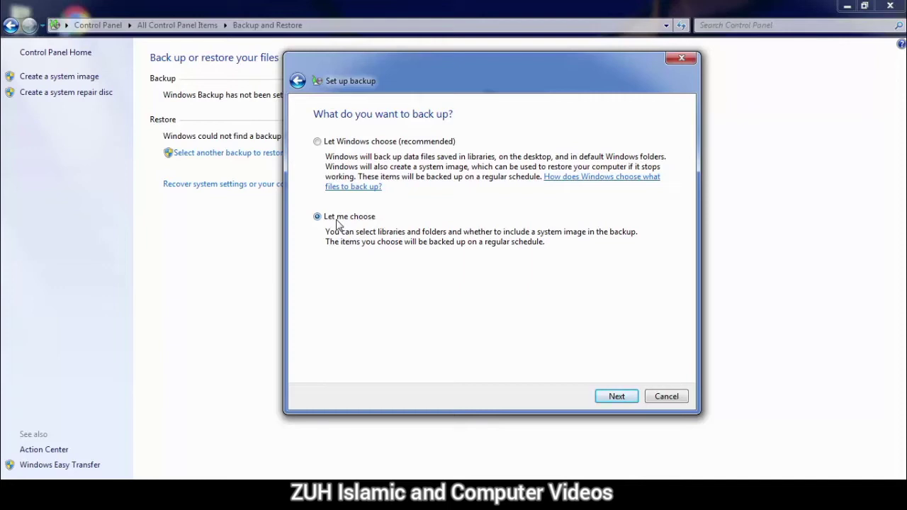
{"action": "left_click", "coordinate": [619, 398]}
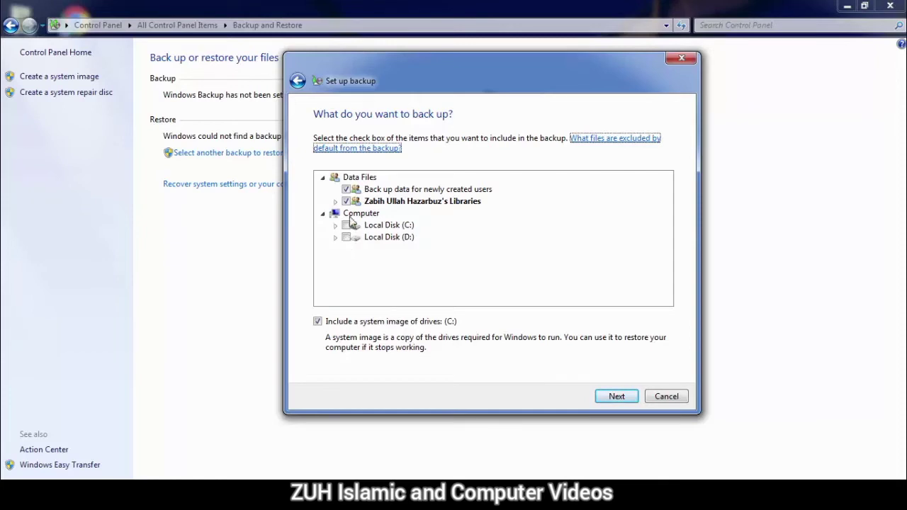
{"action": "left_click", "coordinate": [347, 190]}
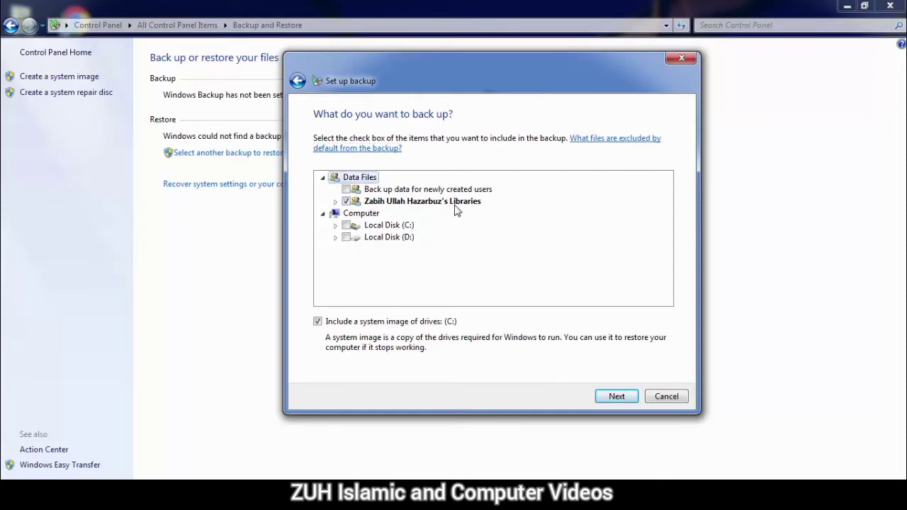
{"action": "left_click", "coordinate": [345, 323]}
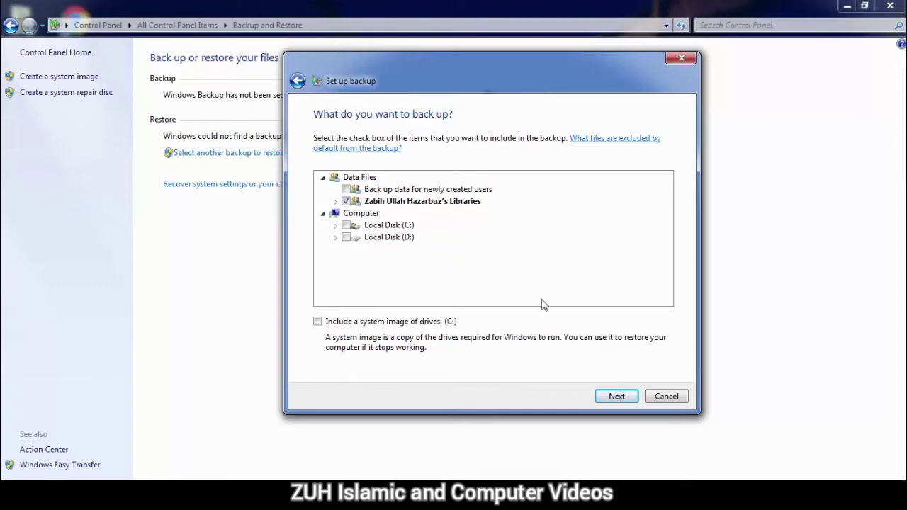
{"action": "left_click", "coordinate": [614, 396]}
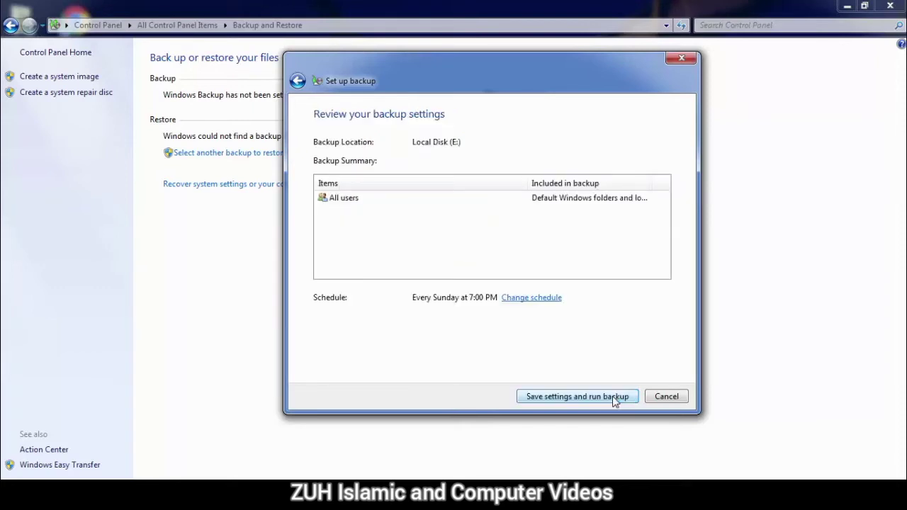
Change the backup schedule's frequency to Daily.
{"action": "left_click", "coordinate": [530, 298]}
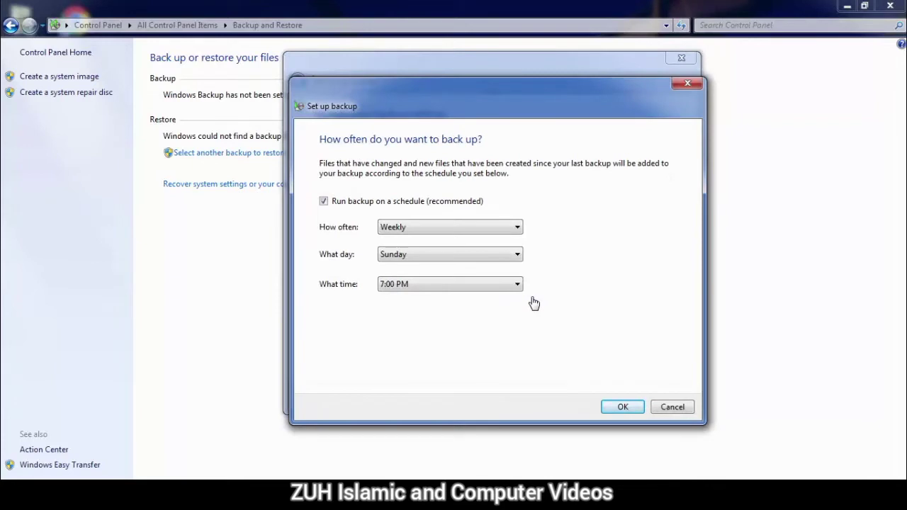
{"action": "left_click", "coordinate": [513, 228]}
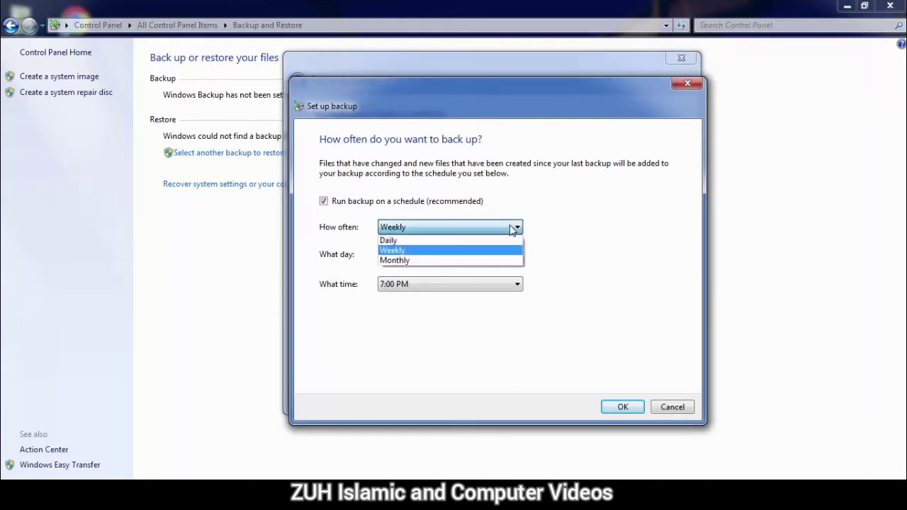
{"action": "left_click", "coordinate": [491, 241]}
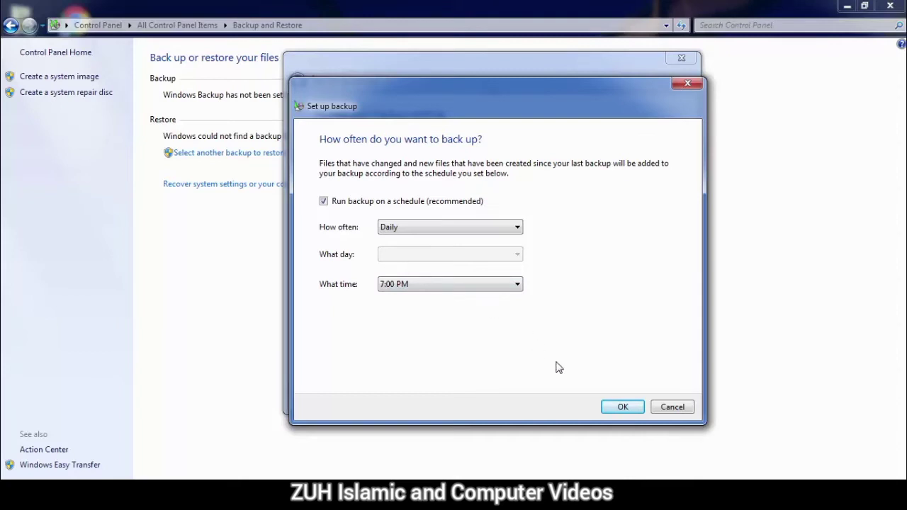
{"action": "left_click", "coordinate": [621, 406]}
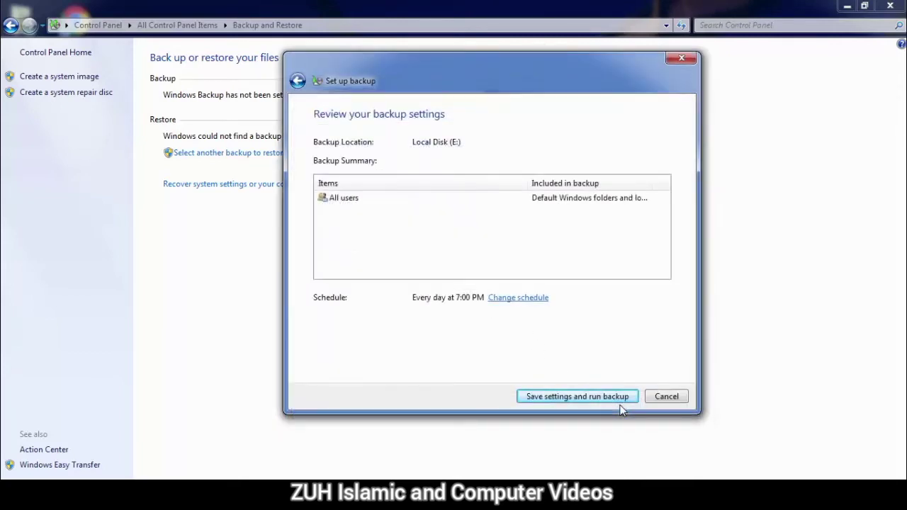
Change the backup schedule to Monthly on day 15.
{"action": "left_click", "coordinate": [538, 299]}
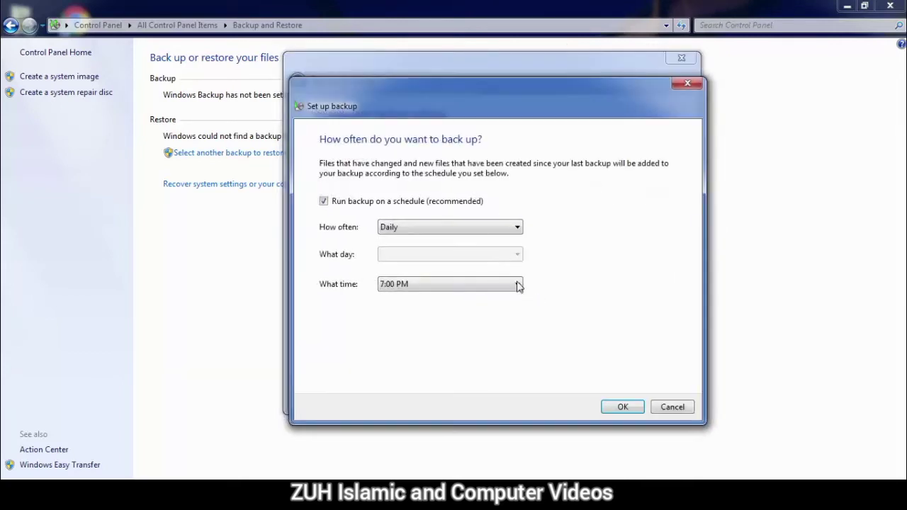
{"action": "left_click", "coordinate": [430, 234]}
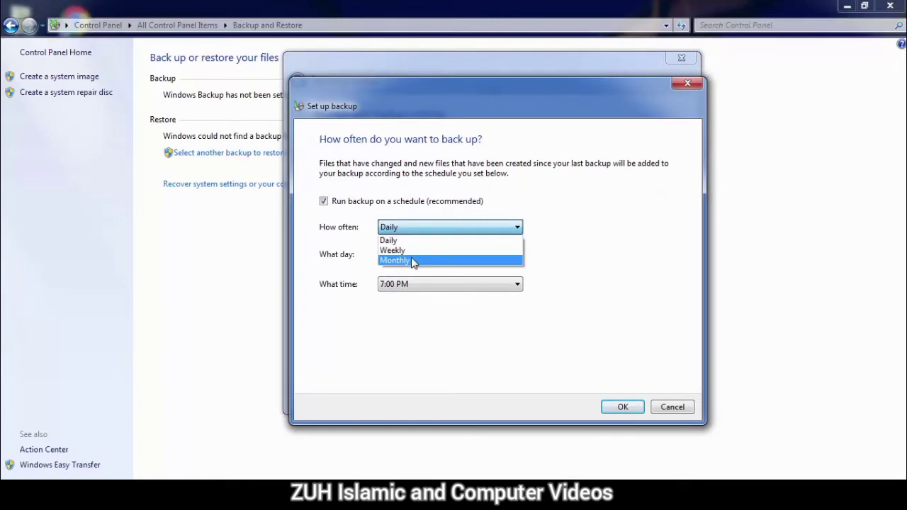
{"action": "left_click", "coordinate": [414, 260]}
{"action": "left_click", "coordinate": [431, 255]}
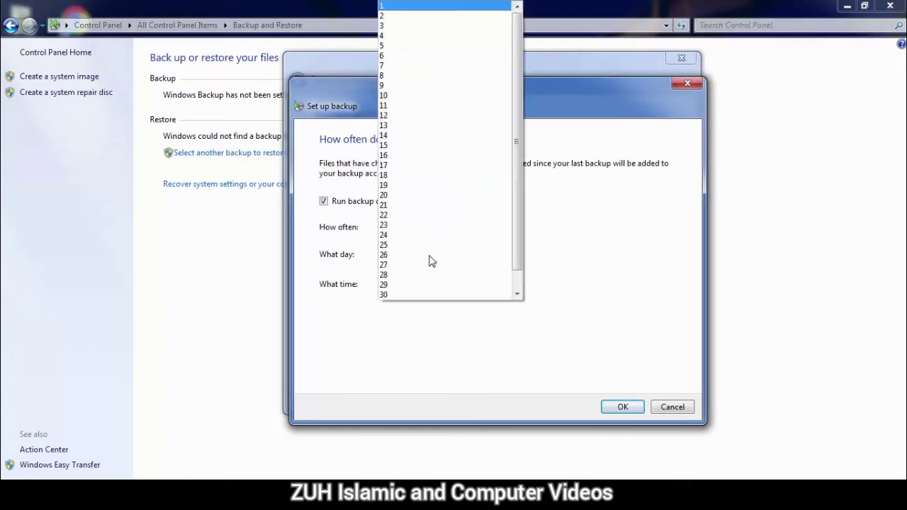
{"action": "left_click", "coordinate": [417, 145]}
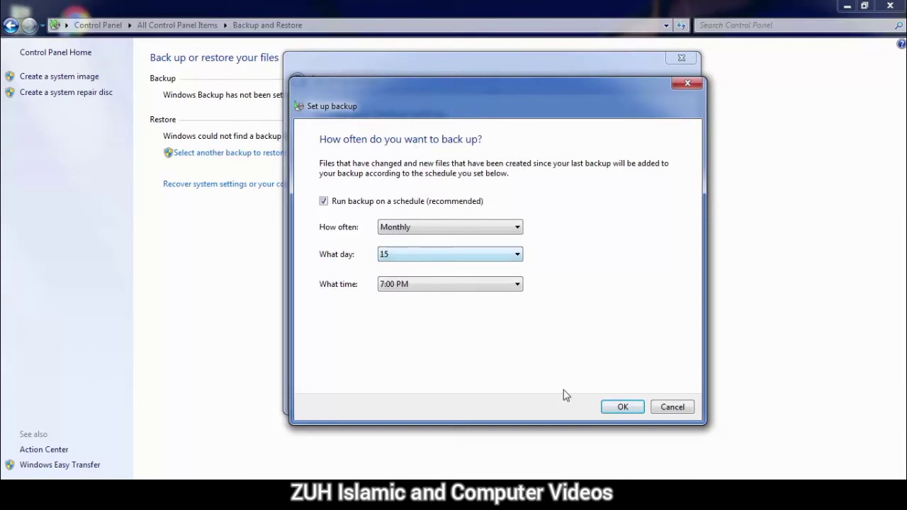
{"action": "left_click", "coordinate": [615, 408]}
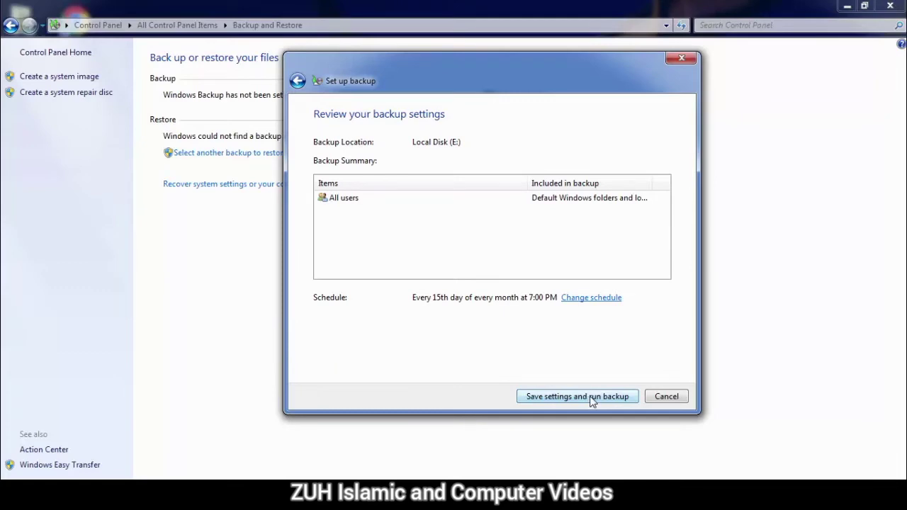
Save the backup settings, run the backup, and open its progress details in the maximized Backup and Restore window.
{"action": "left_click", "coordinate": [591, 398]}
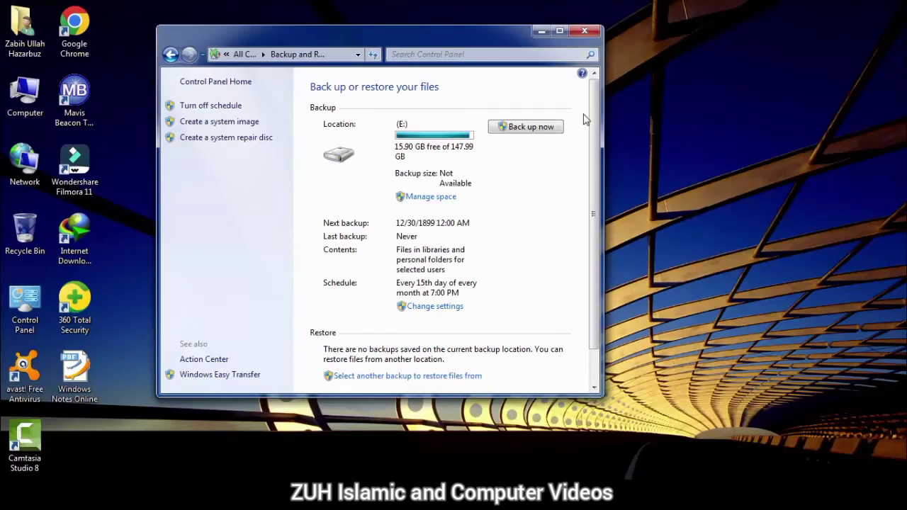
{"action": "left_click", "coordinate": [565, 38]}
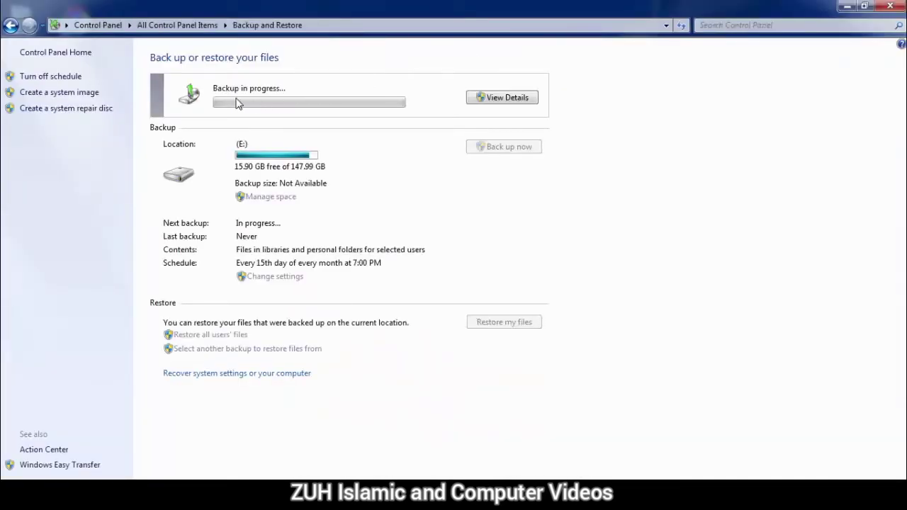
{"action": "left_click", "coordinate": [481, 103]}
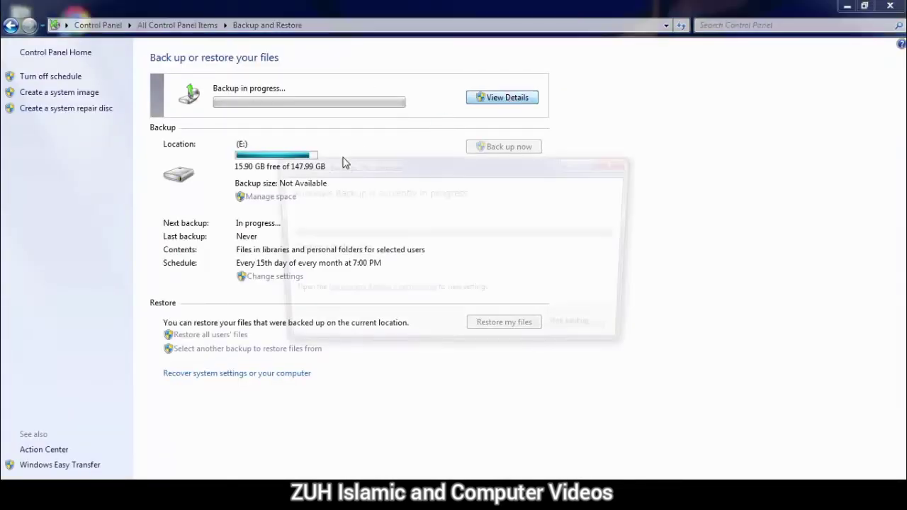
Check the running backup's progress details until it completes and close the Backup and Restore window.
{"action": "left_click_drag", "start_coordinate": [359, 163], "coordinate": [342, 156]}
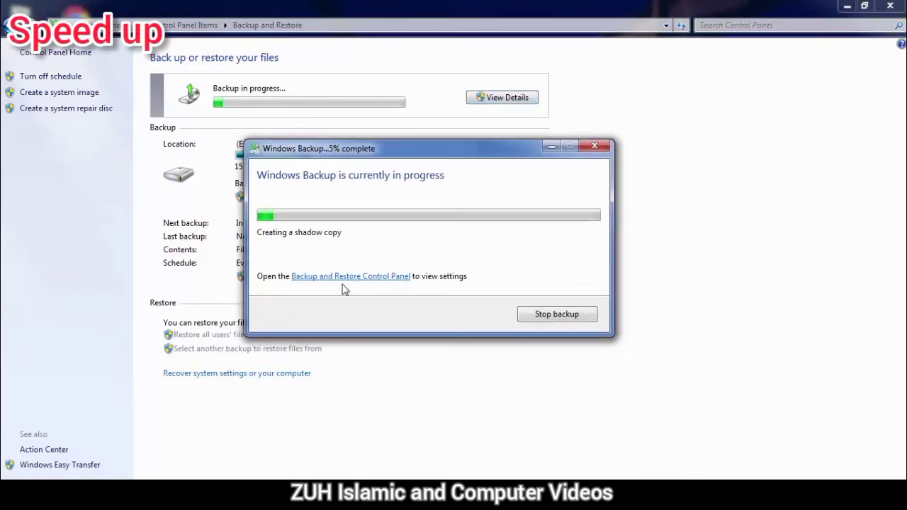
{"action": "left_click", "coordinate": [190, 211]}
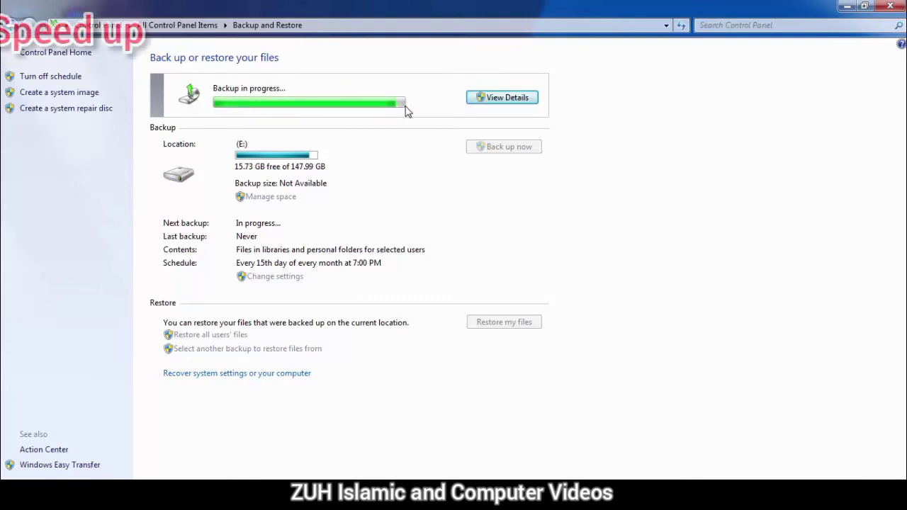
{"action": "left_click", "coordinate": [503, 97]}
{"action": "left_click", "coordinate": [622, 165]}
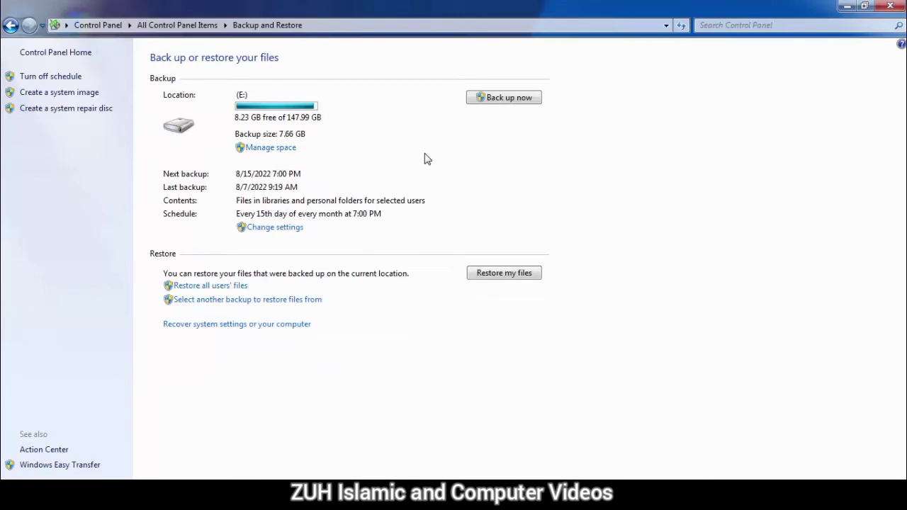
{"action": "left_click", "coordinate": [890, 6]}
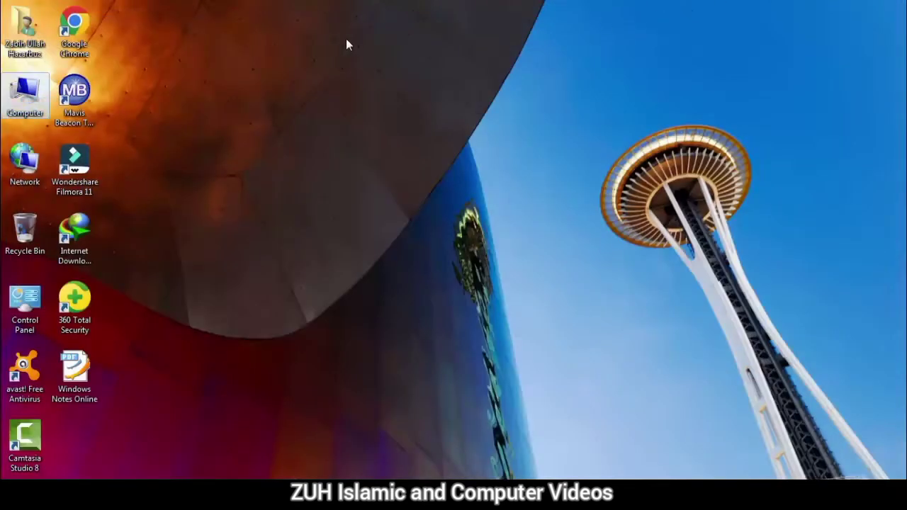
Locate the ZUHCOMPUTER backup folder on Local Disk (E:) and close the window.
{"action": "double_click", "coordinate": [24, 92]}
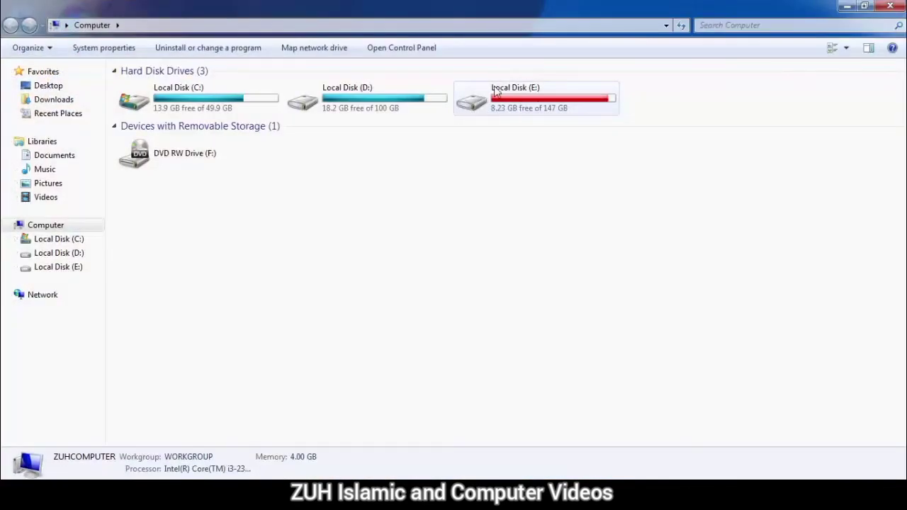
{"action": "double_click", "coordinate": [516, 87]}
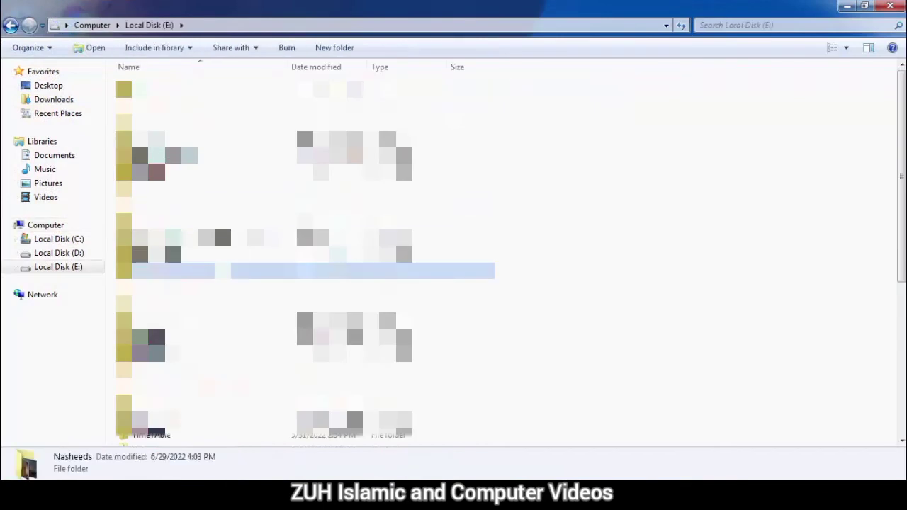
{"action": "scroll", "coordinate": [151, 280], "scroll_direction": "down", "scroll_amount": 5}
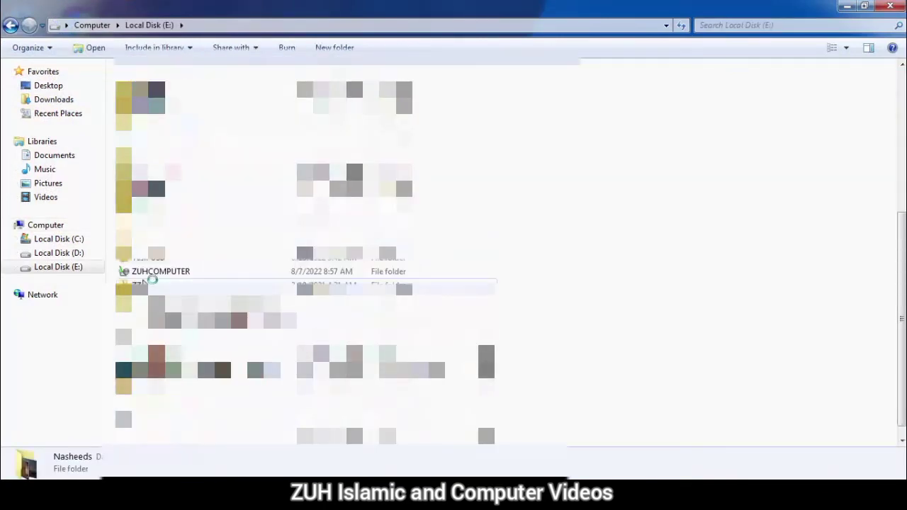
{"action": "left_click", "coordinate": [182, 272]}
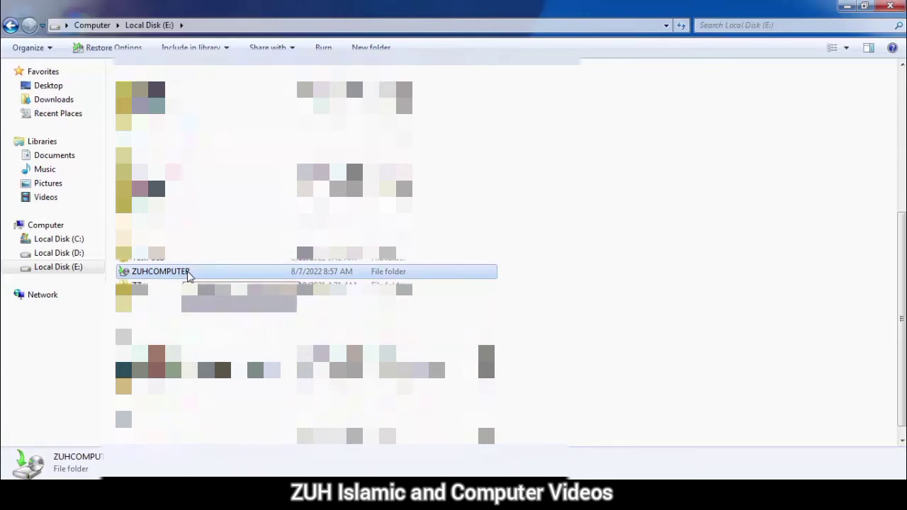
{"action": "left_click", "coordinate": [886, 6]}
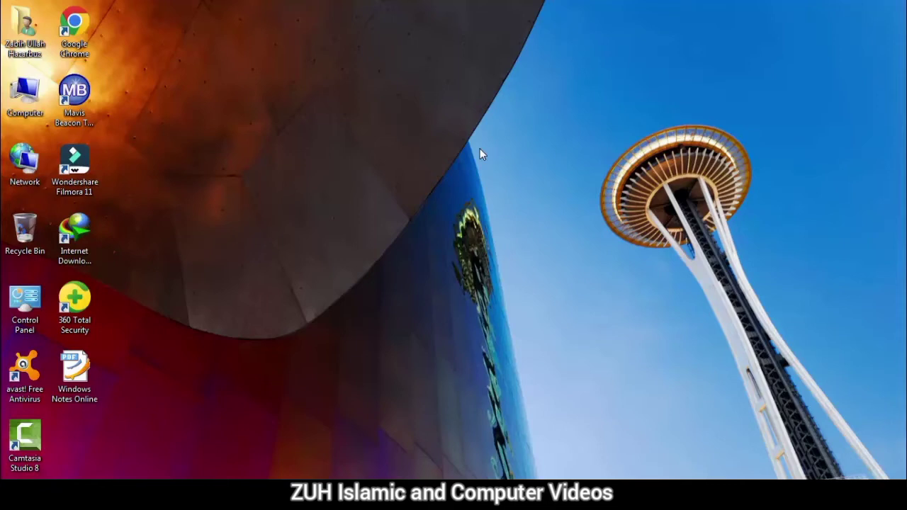
Delete everything in the Pictures library.
{"action": "double_click", "coordinate": [26, 102]}
{"action": "left_click", "coordinate": [50, 143]}
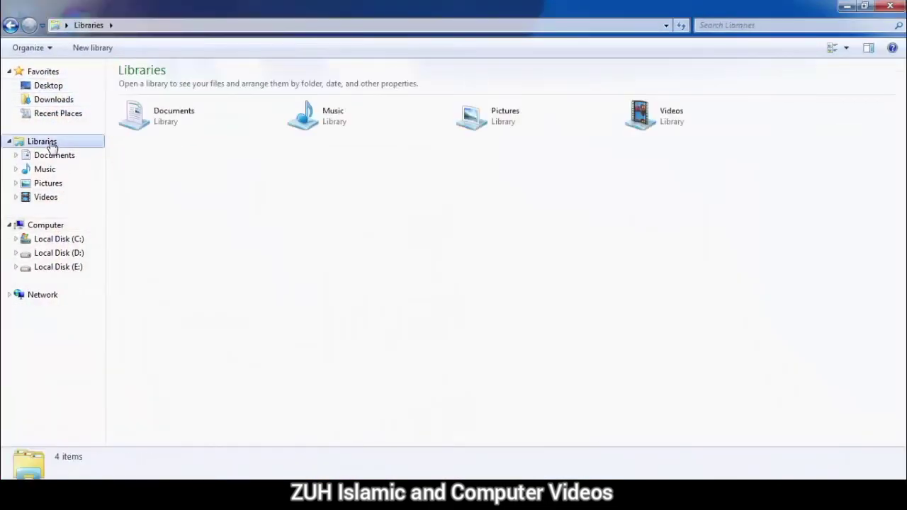
{"action": "double_click", "coordinate": [503, 132]}
{"action": "left_click_drag", "start_coordinate": [275, 182], "coordinate": [108, 132]}
{"action": "key", "text": "Delete"}
{"action": "key", "text": "Return"}
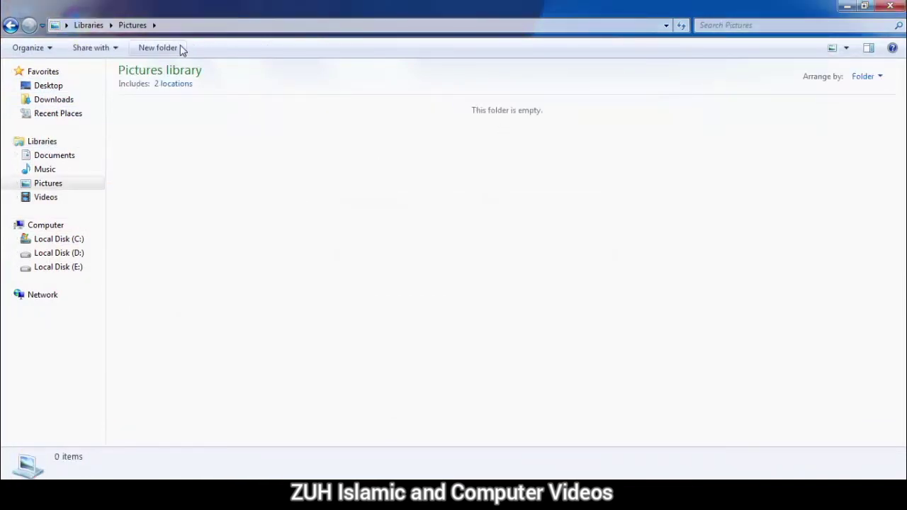
Delete everything in the Videos library.
{"action": "left_click", "coordinate": [11, 26]}
{"action": "double_click", "coordinate": [666, 116]}
{"action": "left_click_drag", "start_coordinate": [227, 186], "coordinate": [150, 138]}
{"action": "key", "text": "Delete"}
{"action": "key", "text": "Return"}
Delete everything in the Music library.
{"action": "left_click", "coordinate": [56, 169]}
{"action": "left_click_drag", "start_coordinate": [188, 169], "coordinate": [145, 117]}
{"action": "key", "text": "Delete"}
{"action": "key", "text": "Return"}
Delete all files and folders in the Documents library and wait for the recycling to finish.
{"action": "left_click", "coordinate": [31, 158]}
{"action": "key", "text": "ctrl+a"}
{"action": "key", "text": "Delete"}
{"action": "key", "text": "Return"}
{"action": "left_click", "coordinate": [895, 347]}
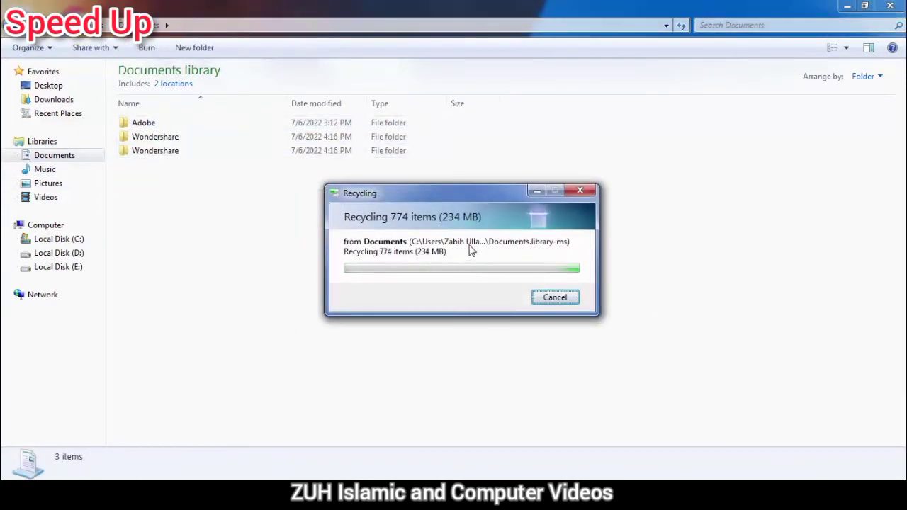
{"action": "left_click", "coordinate": [443, 291]}
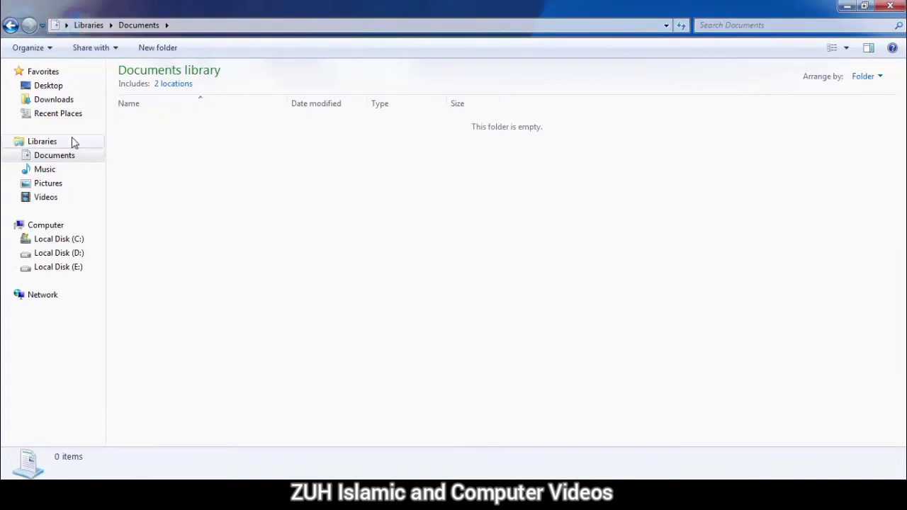
Review the four libraries in the Libraries overview and close the window.
{"action": "left_click", "coordinate": [46, 141]}
{"action": "left_click_drag", "start_coordinate": [216, 170], "coordinate": [691, 111]}
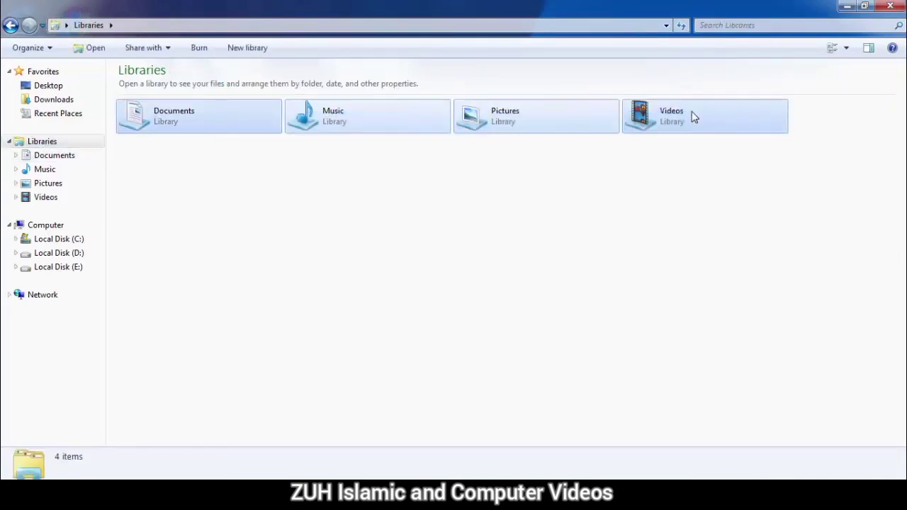
{"action": "left_click", "coordinate": [624, 246]}
{"action": "left_click", "coordinate": [894, 5]}
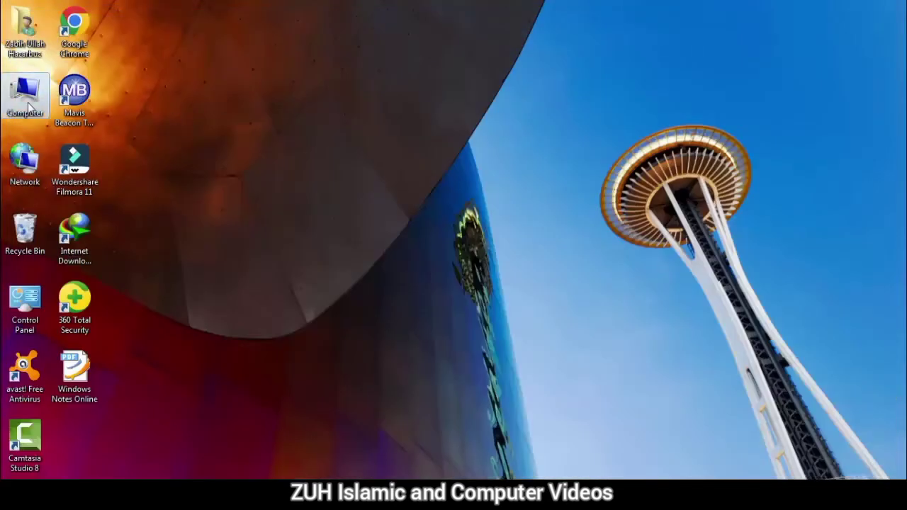
Empty the Recycle Bin and confirm the permanent deletion.
{"action": "right_click", "coordinate": [30, 221]}
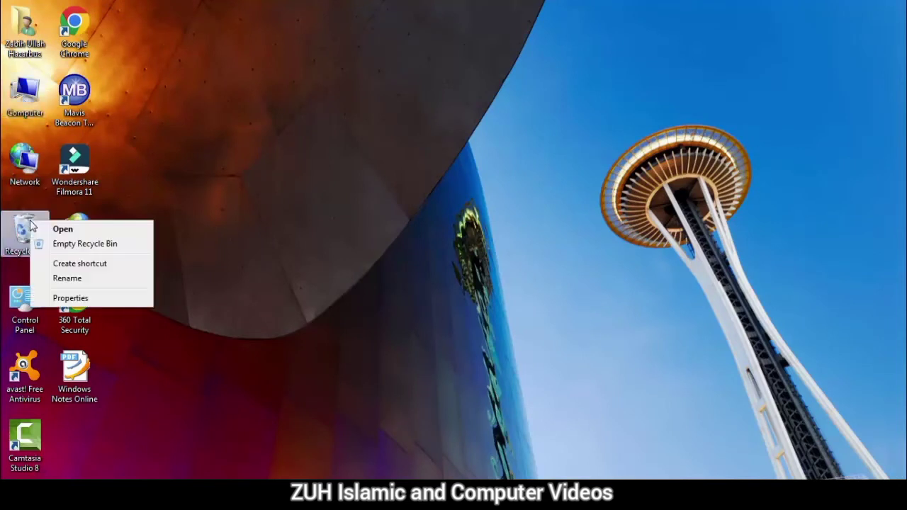
{"action": "left_click", "coordinate": [65, 245]}
{"action": "left_click", "coordinate": [507, 258]}
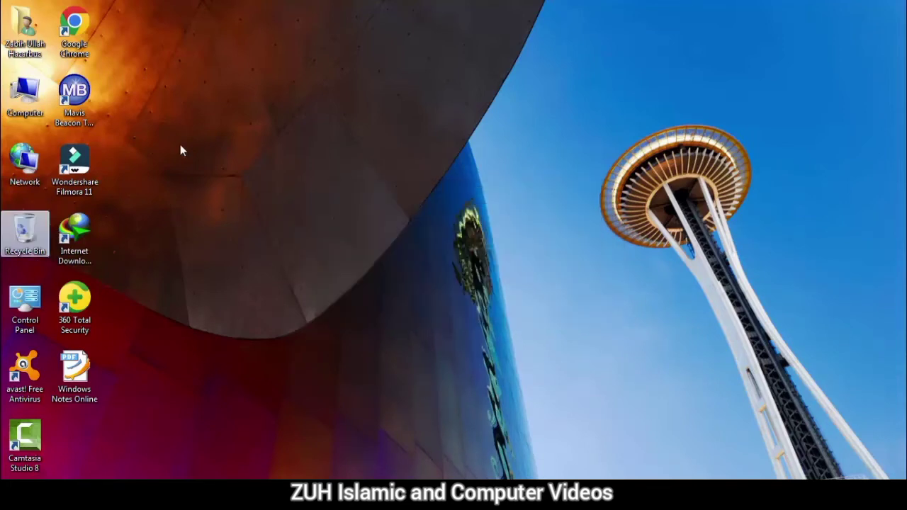
Open Backup and Restore from Control Panel to view its restore options.
{"action": "left_click", "coordinate": [20, 494]}
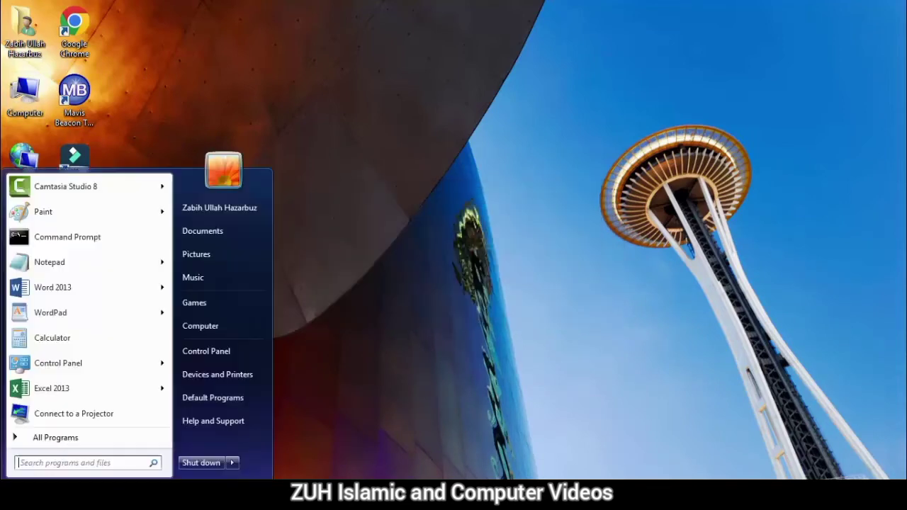
{"action": "left_click", "coordinate": [221, 351]}
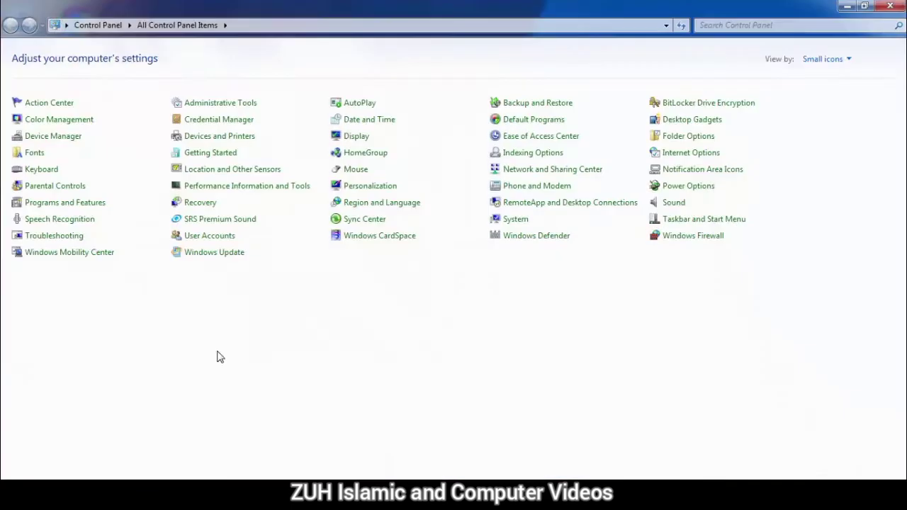
{"action": "left_click", "coordinate": [542, 102]}
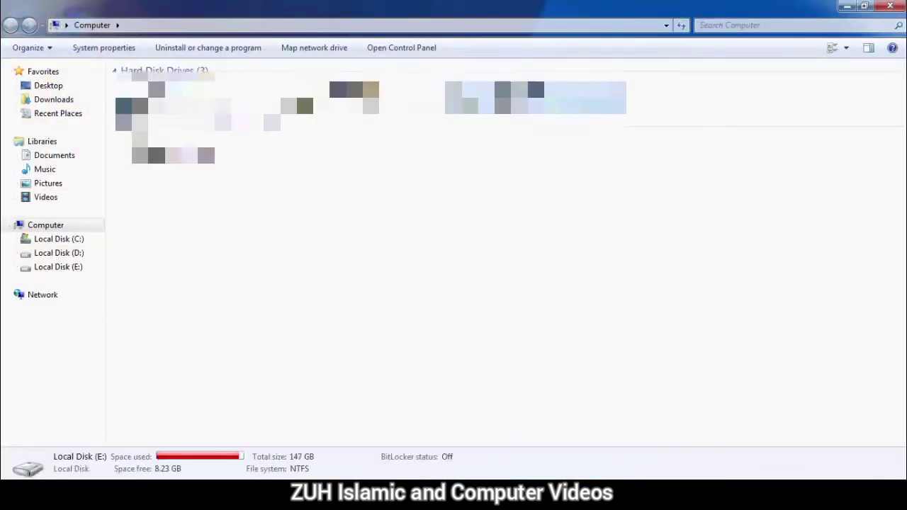
Open the restore options of the ZUHCOMPUTER backup on Local Disk (E:) and minimize the folder window.
{"action": "double_click", "coordinate": [496, 97]}
{"action": "left_click", "coordinate": [304, 269]}
{"action": "scroll", "coordinate": [305, 270], "scroll_direction": "down", "scroll_amount": 5}
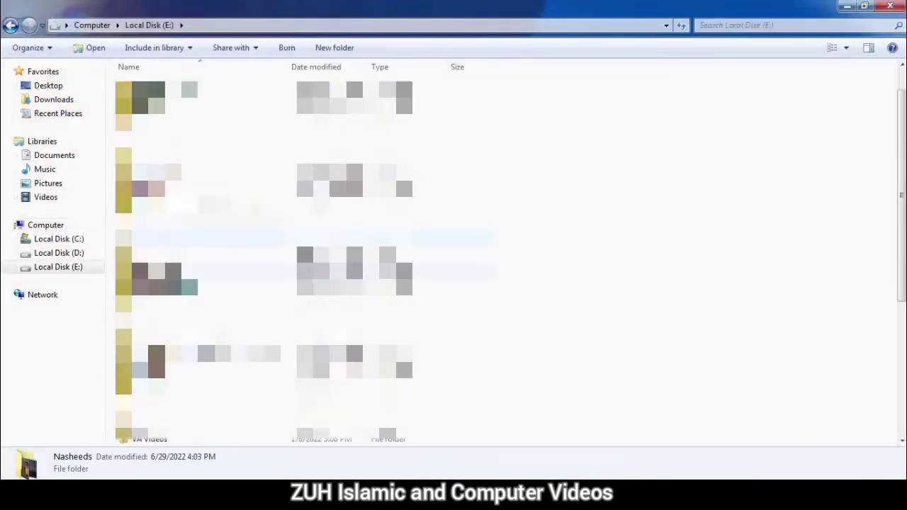
{"action": "double_click", "coordinate": [305, 321]}
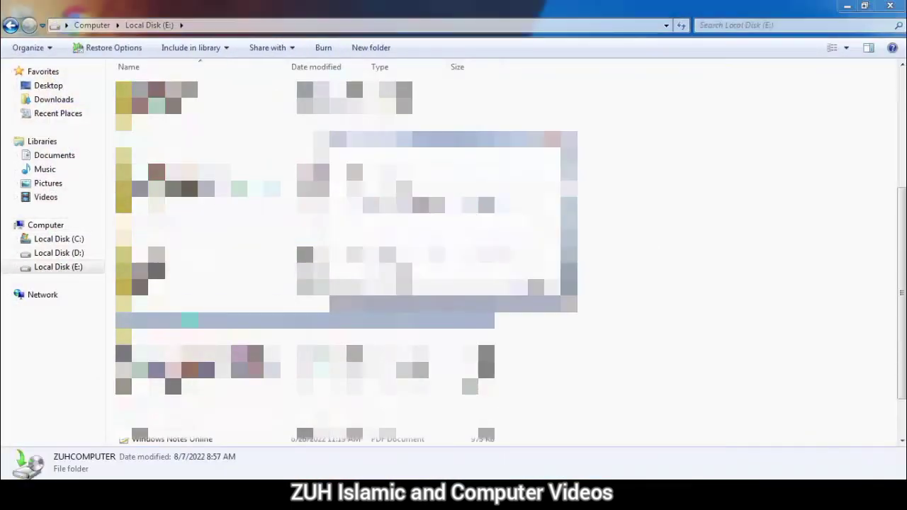
{"action": "left_click", "coordinate": [847, 6]}
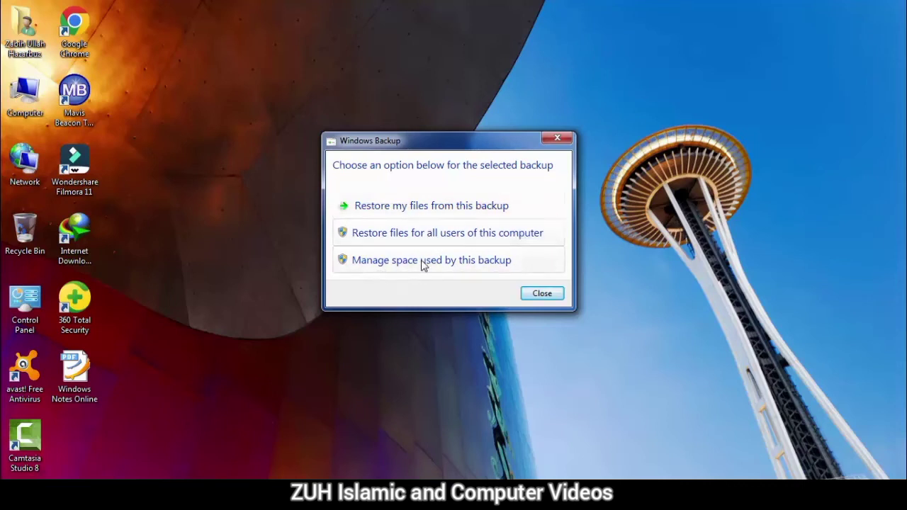
Choose to restore own files from this backup and add the Backup of C: folder to the restore list.
{"action": "left_click", "coordinate": [408, 214]}
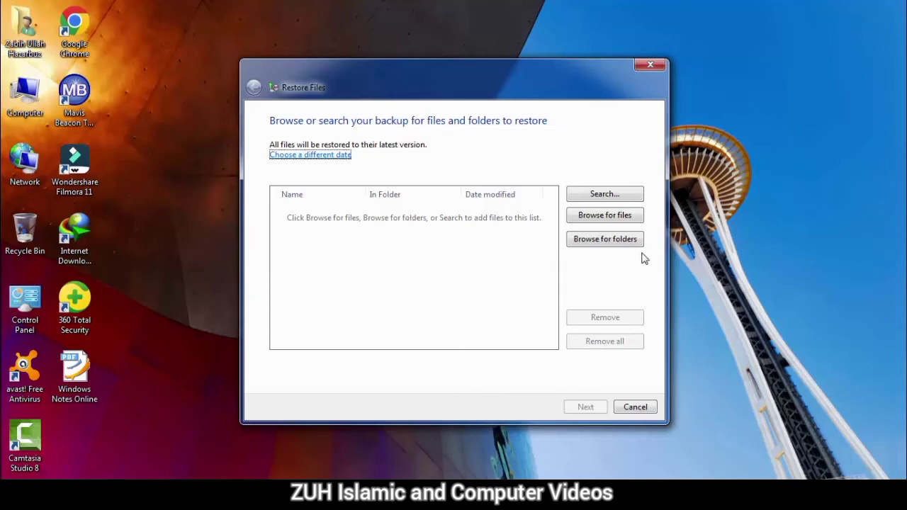
{"action": "left_click", "coordinate": [621, 242]}
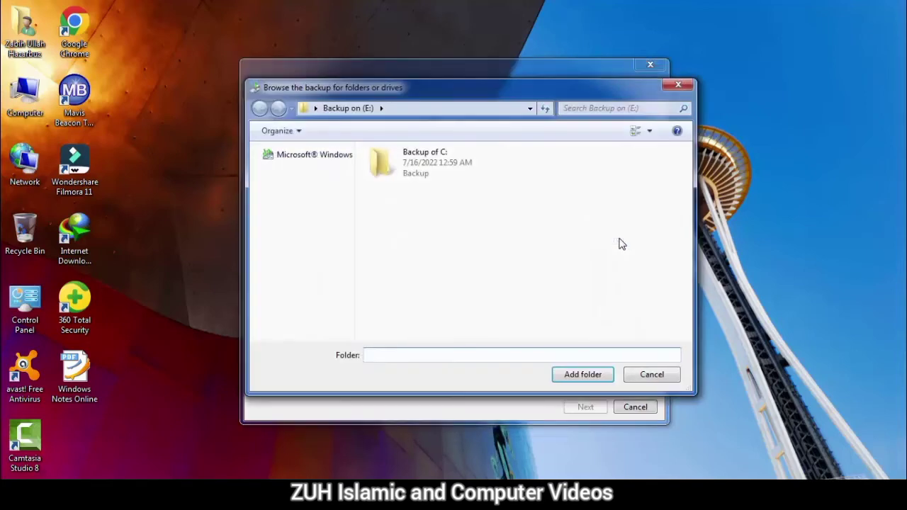
{"action": "left_click", "coordinate": [421, 163]}
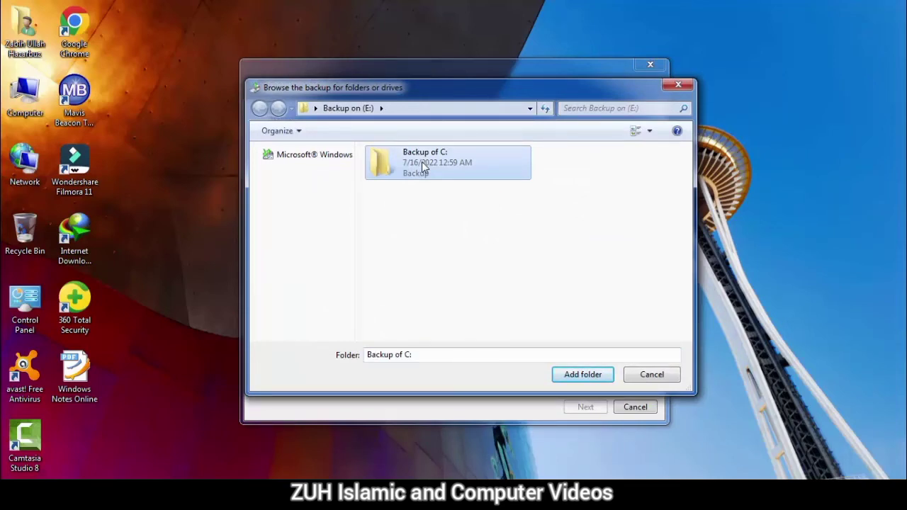
{"action": "left_click", "coordinate": [584, 374]}
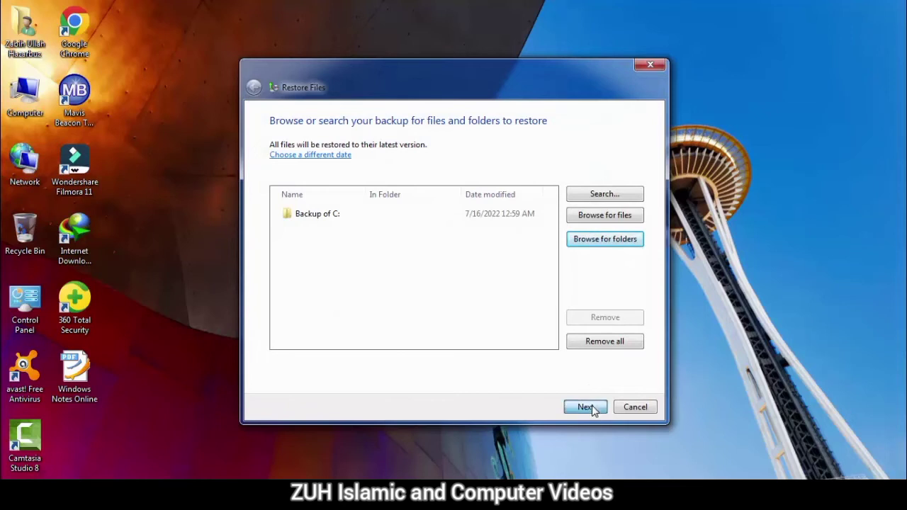
Choose the original location as the restore destination and start restoring the files.
{"action": "left_click", "coordinate": [592, 402]}
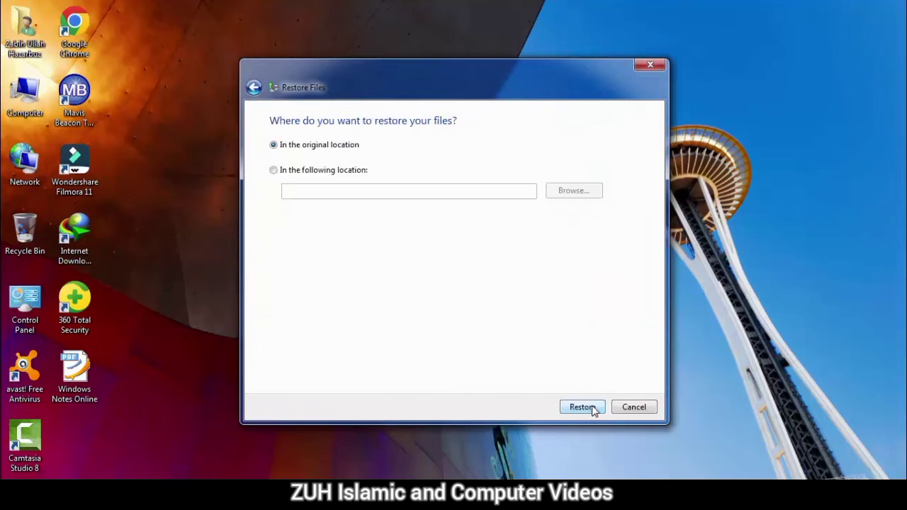
{"action": "left_click", "coordinate": [302, 174]}
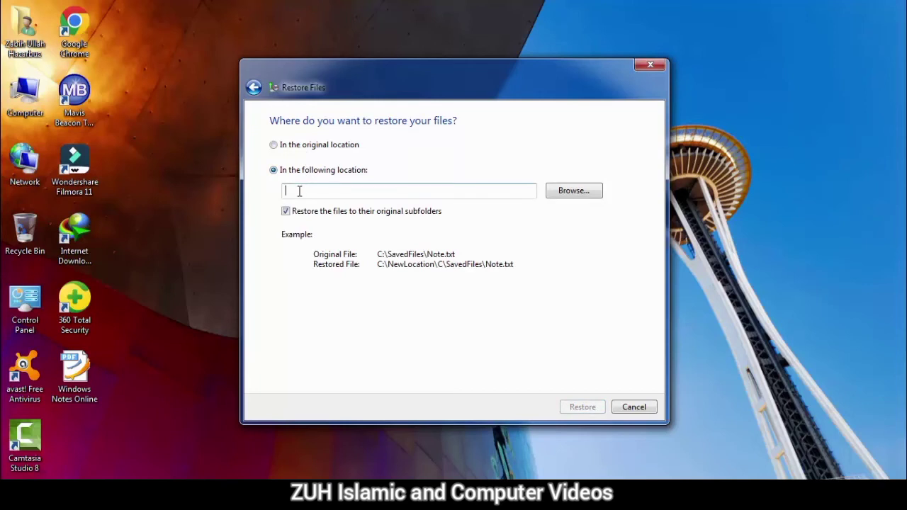
{"action": "left_click", "coordinate": [286, 146]}
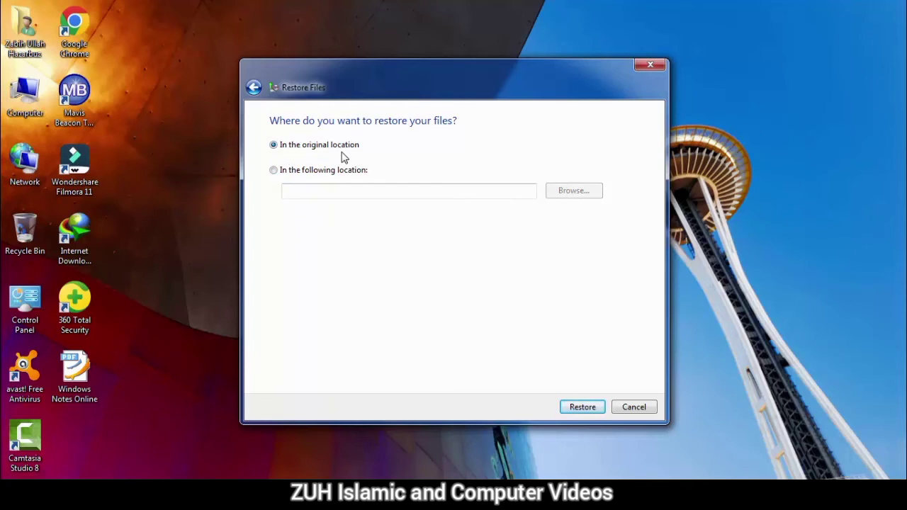
{"action": "left_click", "coordinate": [585, 407]}
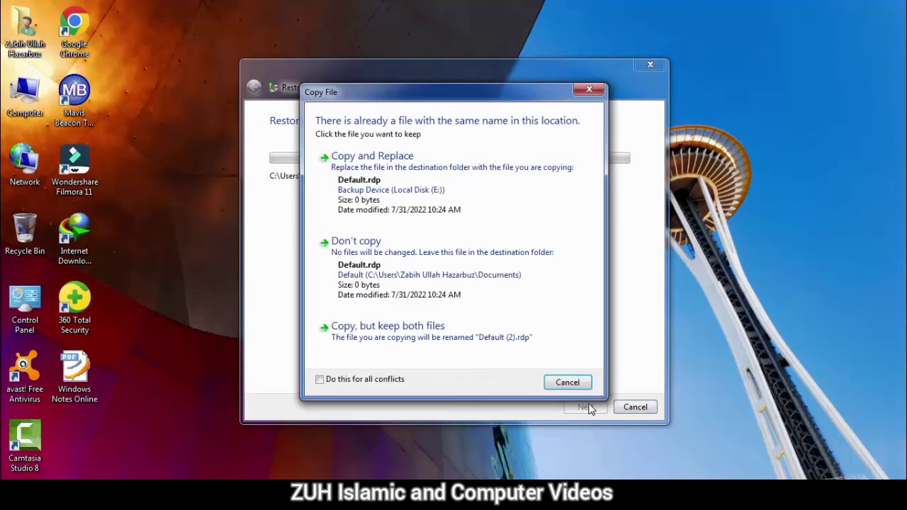
Resolve all file name conflicts with Copy and Replace, and skip every file with the access-denied error.
{"action": "left_click", "coordinate": [415, 178]}
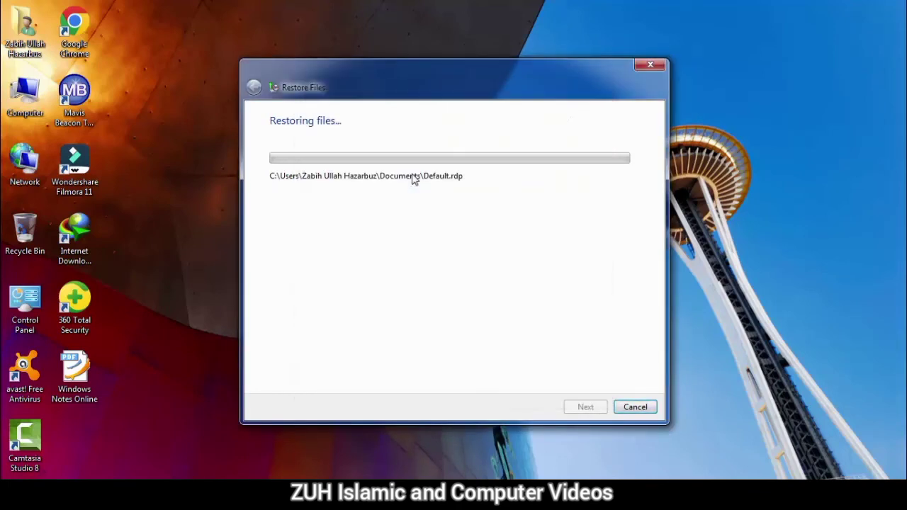
{"action": "left_click", "coordinate": [414, 179]}
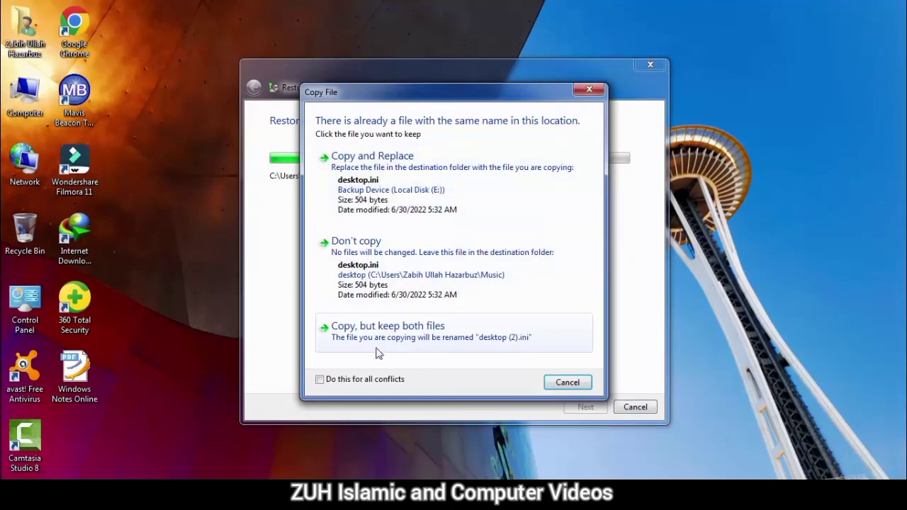
{"action": "left_click", "coordinate": [368, 380]}
{"action": "left_click", "coordinate": [388, 205]}
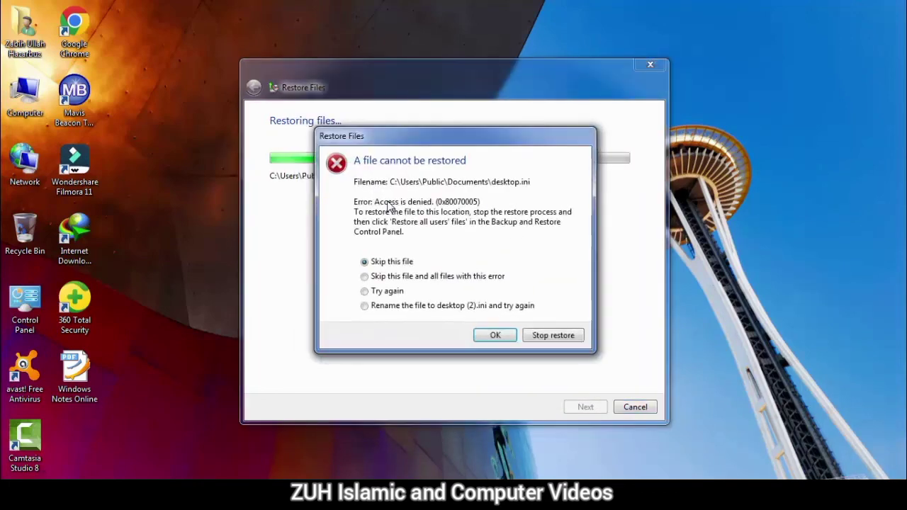
{"action": "left_click", "coordinate": [423, 279]}
{"action": "left_click", "coordinate": [489, 334]}
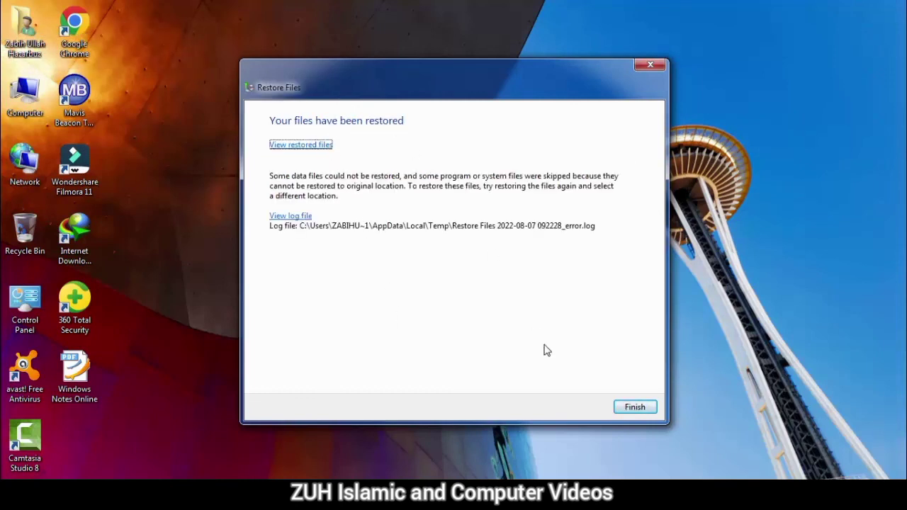
Finish the restore wizard and check the restored contents of the Documents, Pictures and Videos libraries.
{"action": "left_click", "coordinate": [635, 407]}
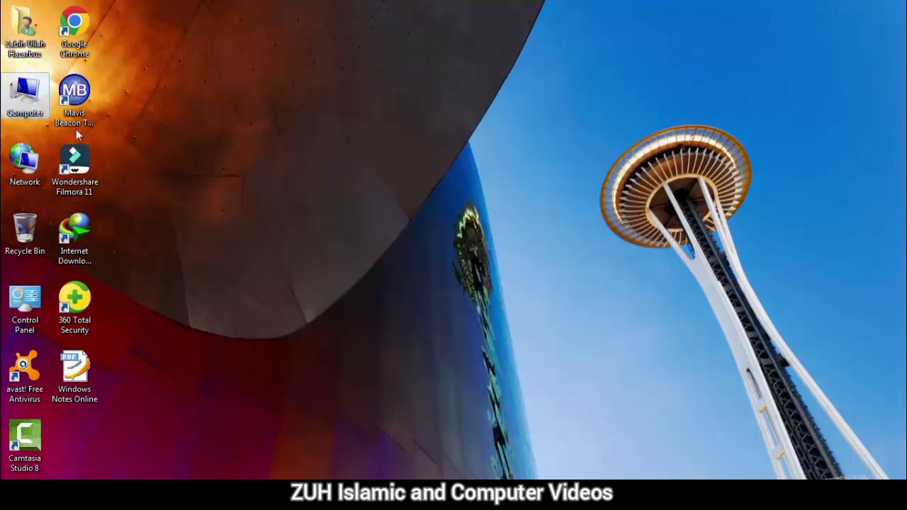
{"action": "double_click", "coordinate": [24, 93]}
{"action": "left_click", "coordinate": [67, 156]}
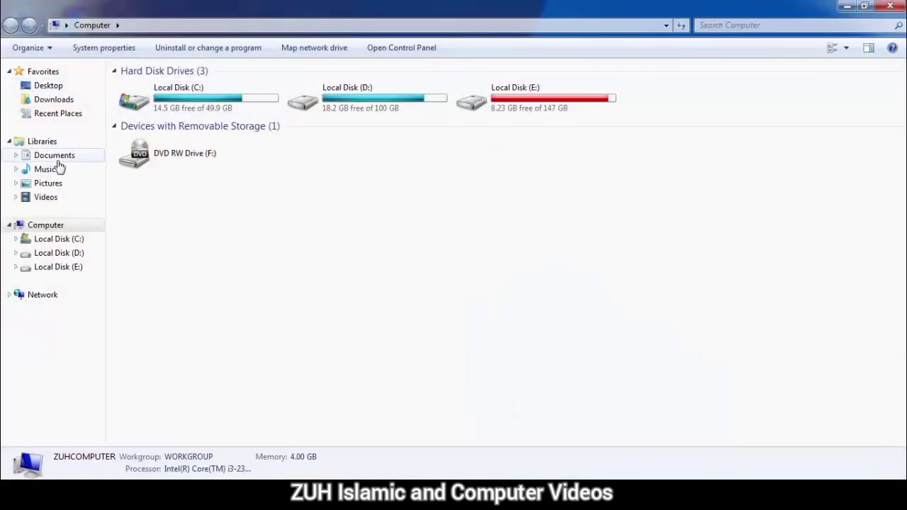
{"action": "left_click", "coordinate": [58, 184]}
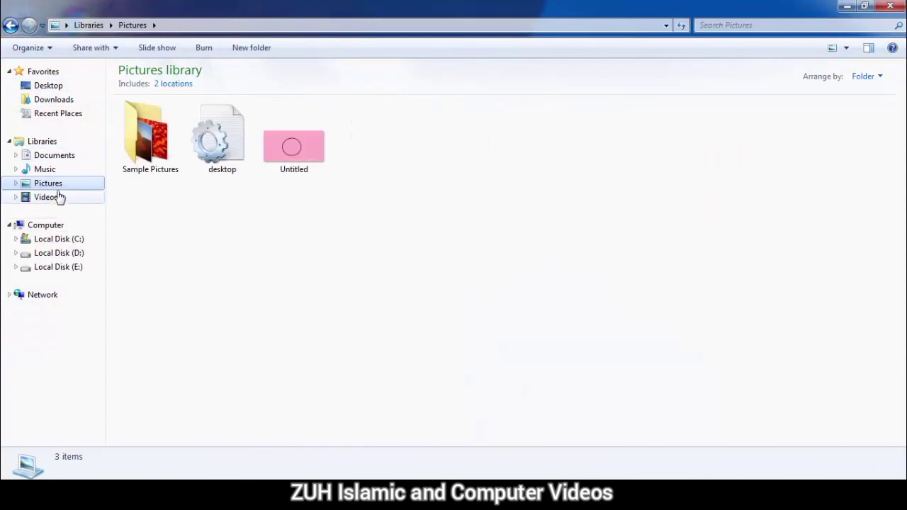
{"action": "left_click", "coordinate": [59, 199]}
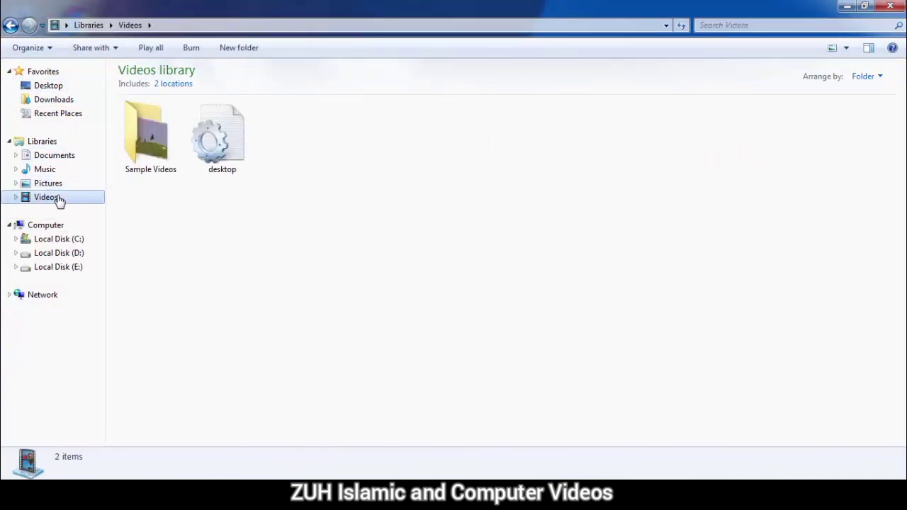
Play Wildlife.wmv from the Sample Videos folder to check it, and close the player and the folder window.
{"action": "double_click", "coordinate": [141, 167]}
{"action": "double_click", "coordinate": [158, 149]}
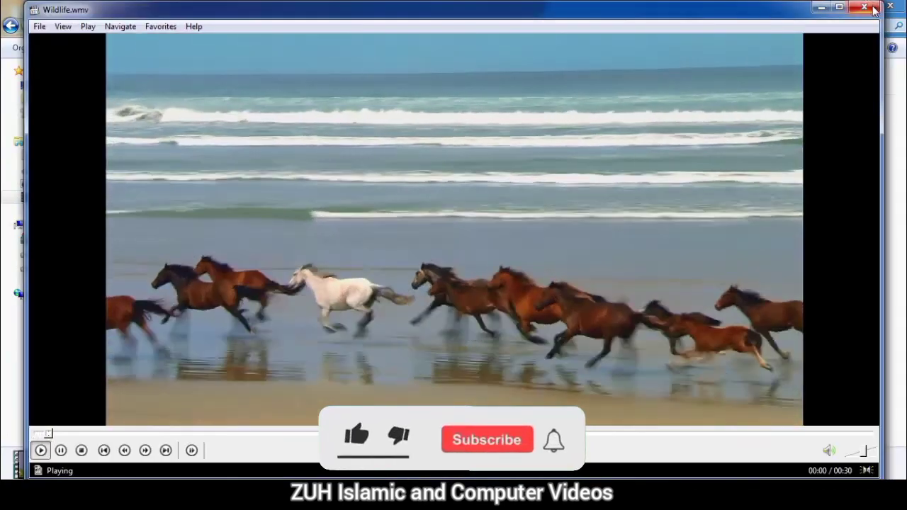
{"action": "left_click", "coordinate": [885, 9]}
{"action": "left_click", "coordinate": [886, 10]}
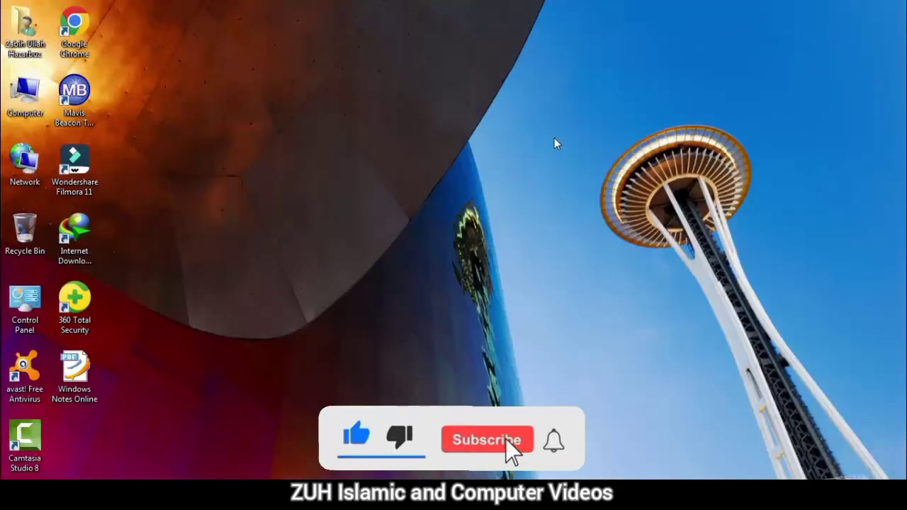